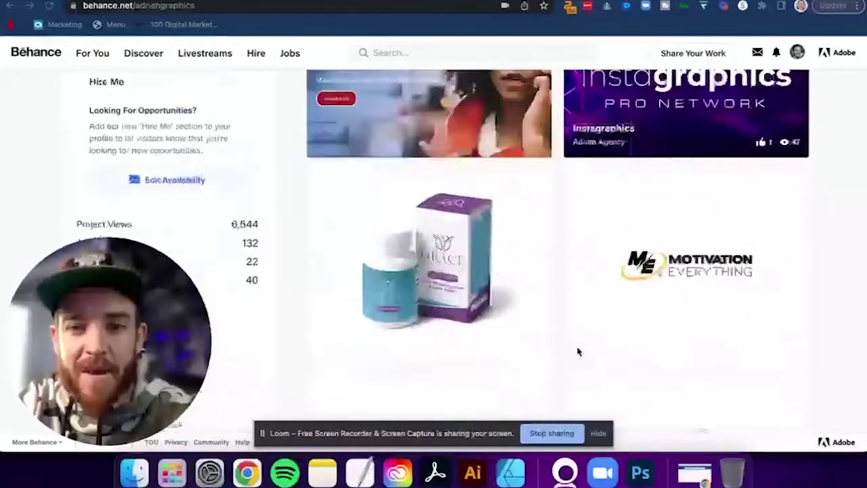
Scroll through your profile page's header details and Work projects
scroll(577, 350, "up", 10)
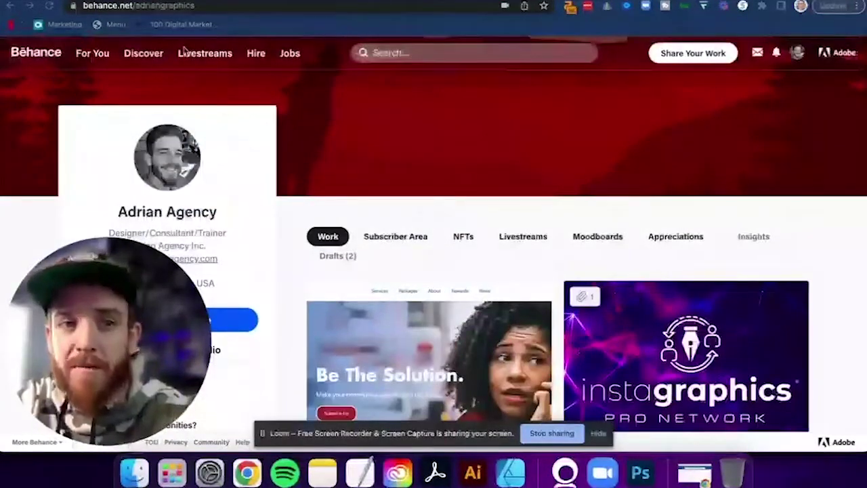
scroll(288, 208, "down", 10)
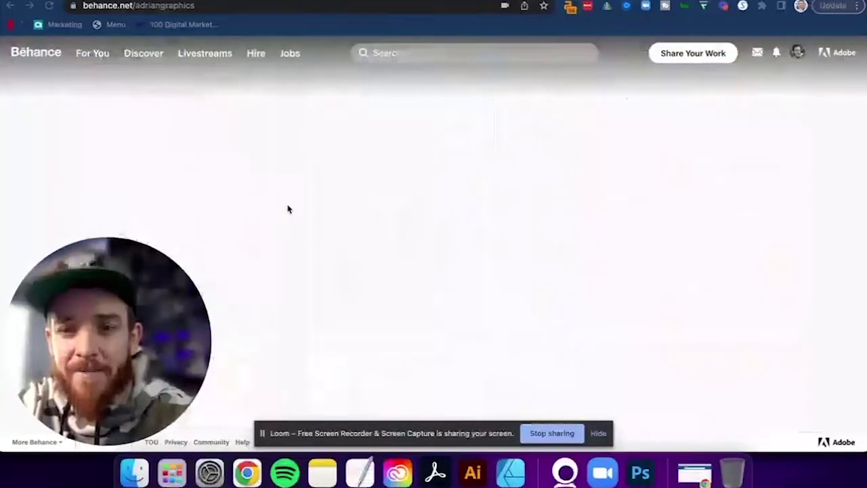
scroll(288, 209, "up", 10)
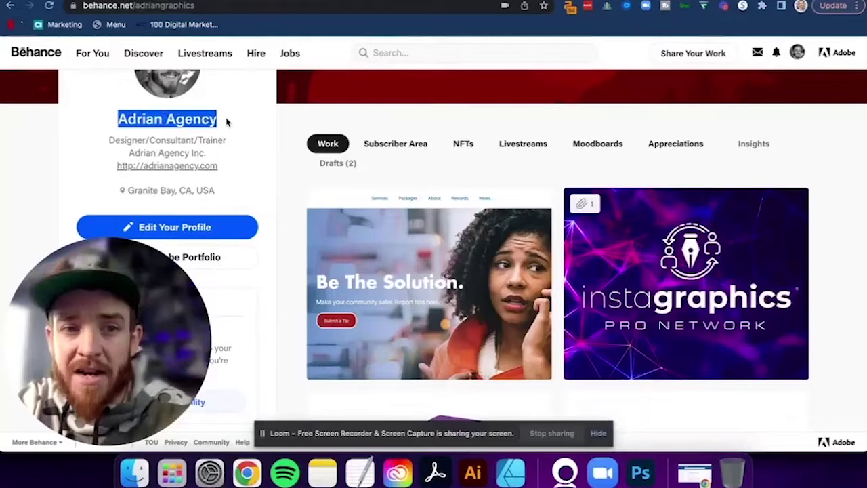
left_click(228, 121)
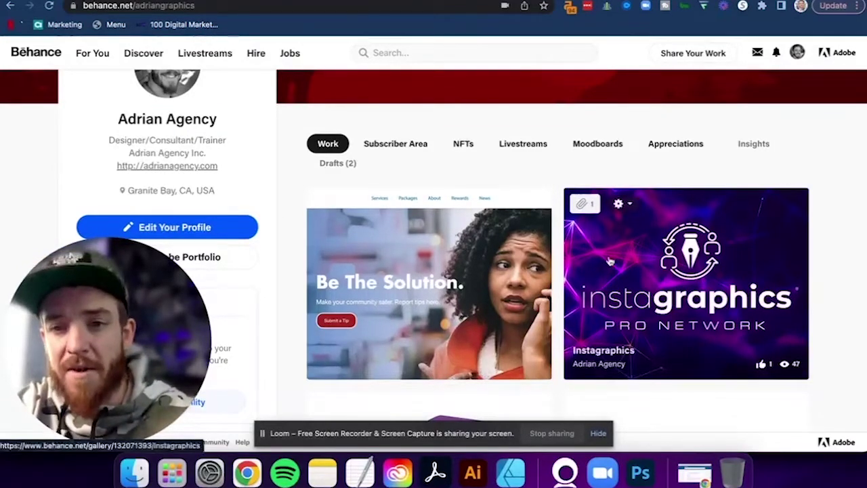
scroll(609, 260, "down", 5)
scroll(609, 262, "down", 1)
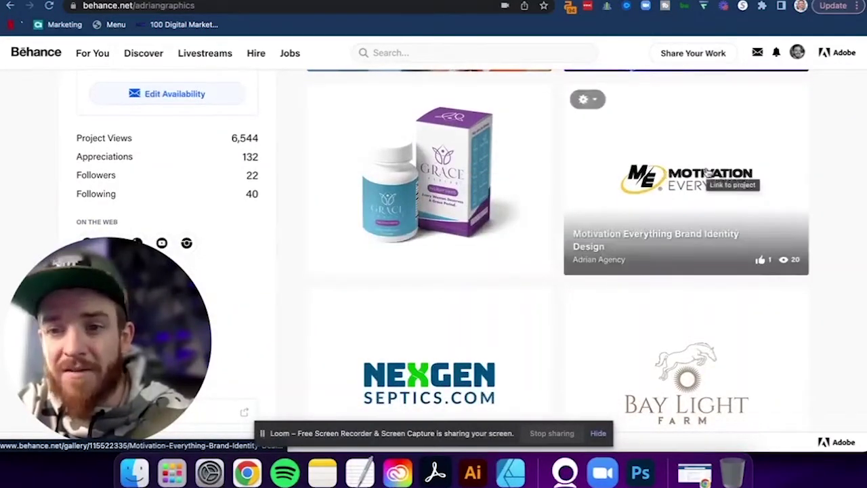
scroll(705, 178, "down", 5)
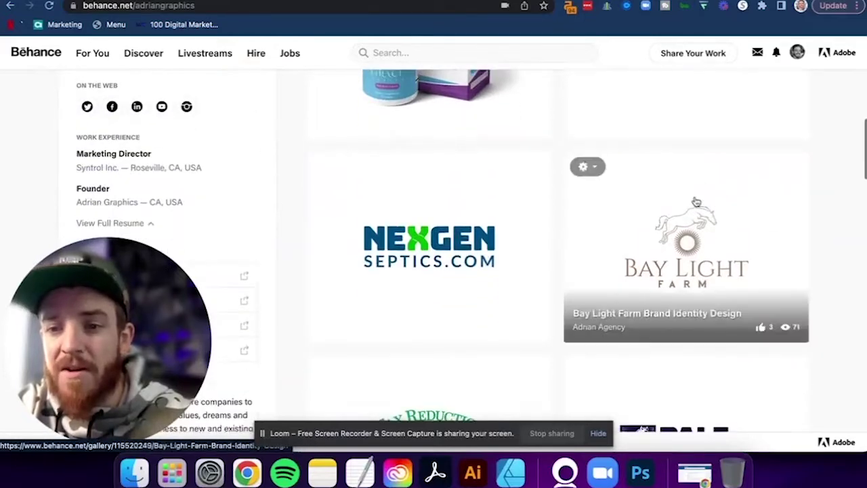
scroll(452, 235, "down", 5)
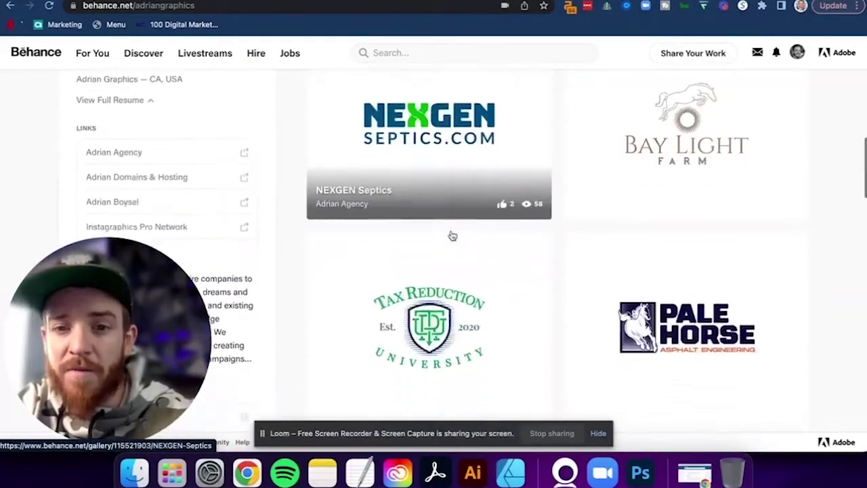
scroll(734, 257, "down", 3)
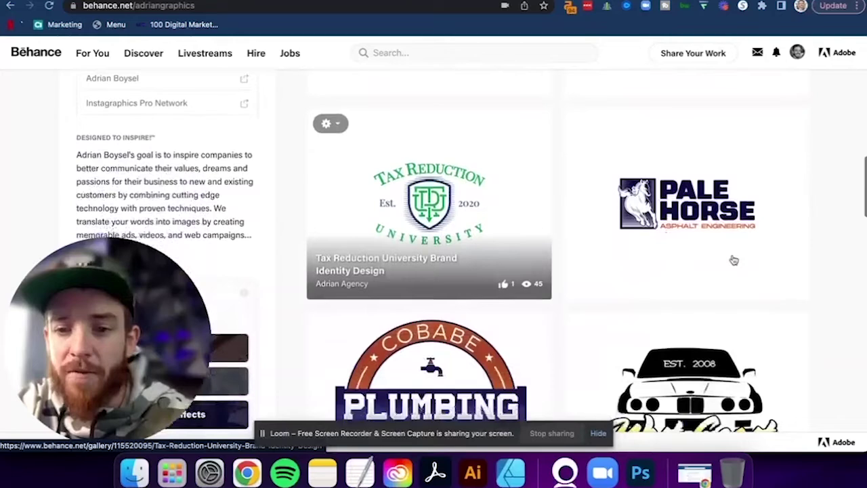
scroll(736, 262, "down", 5)
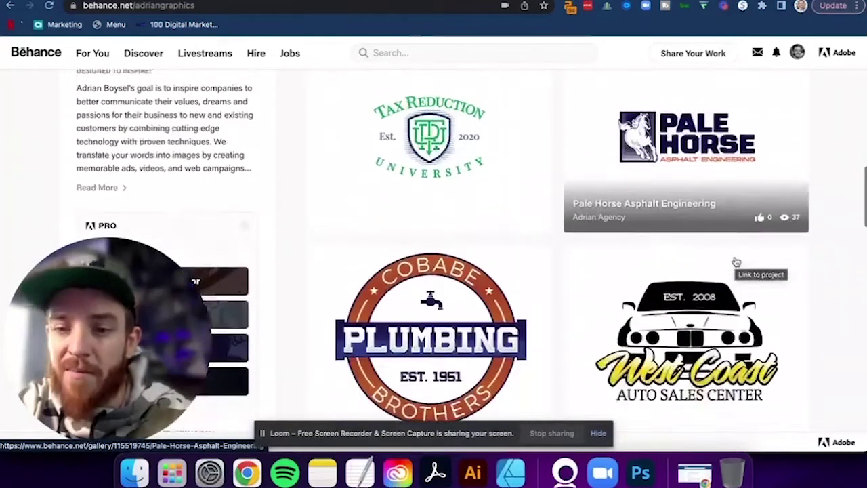
scroll(737, 262, "up", 5)
scroll(737, 262, "down", 4)
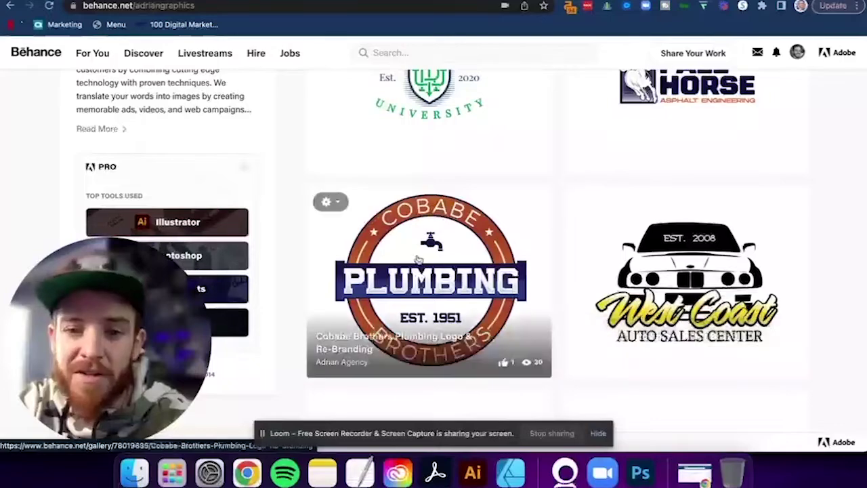
scroll(418, 260, "down", 10)
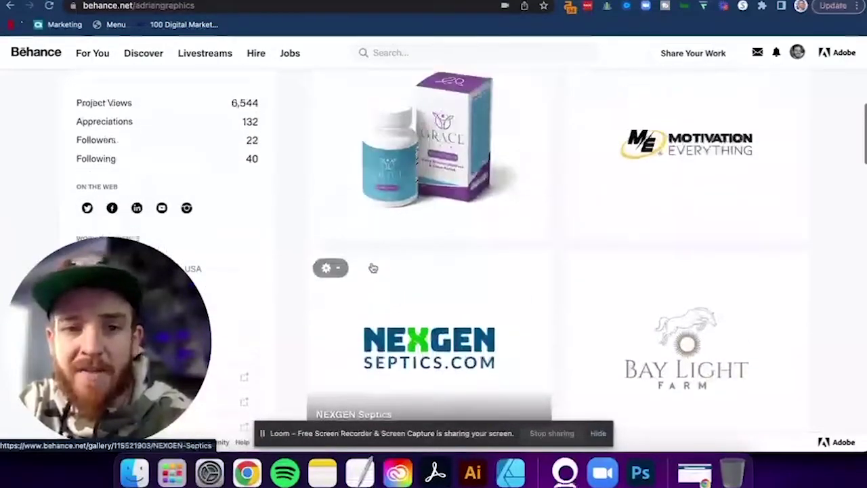
scroll(373, 267, "up", 6)
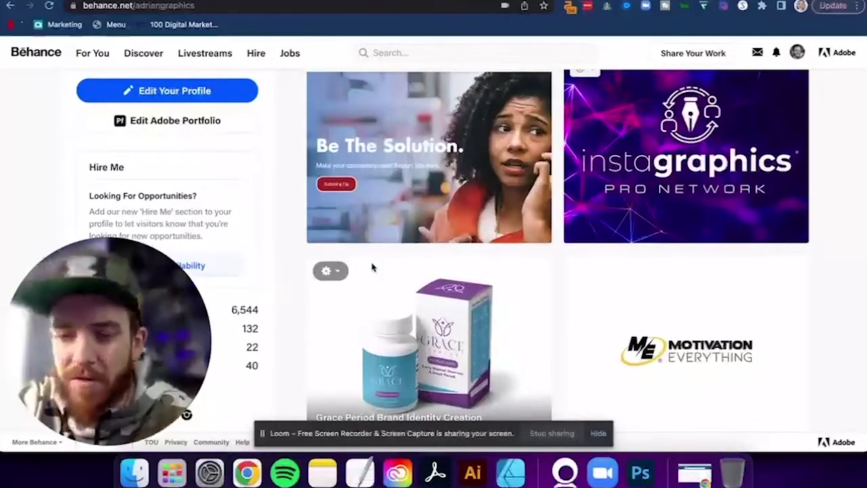
scroll(372, 267, "up", 7)
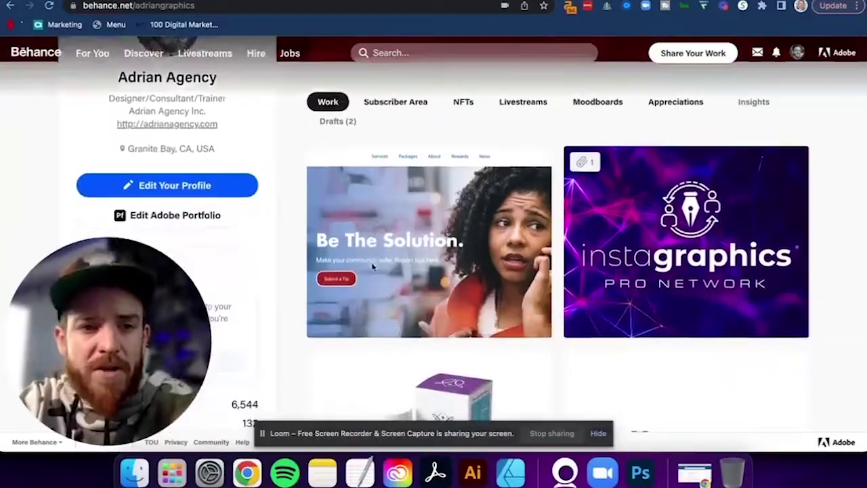
scroll(372, 267, "down", 5)
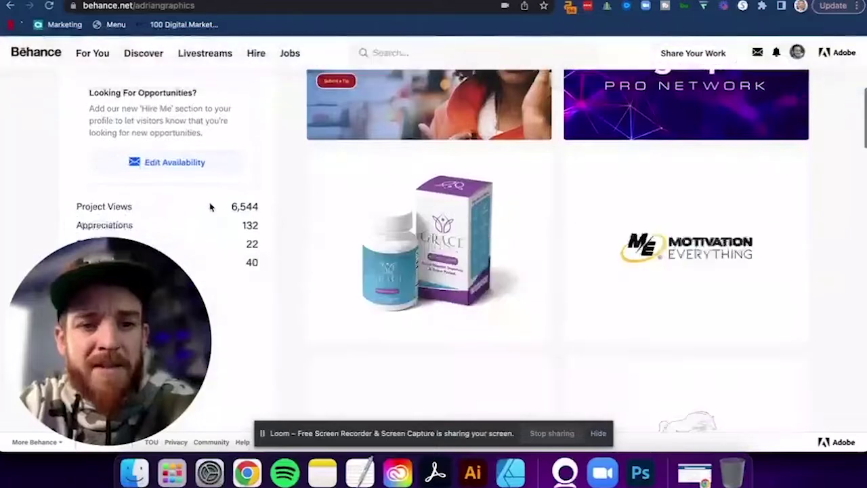
Check the profile stats and Member Since date, then scroll back toward Edit Your Profile
left_click_drag(213, 206, 267, 208)
left_click(268, 208)
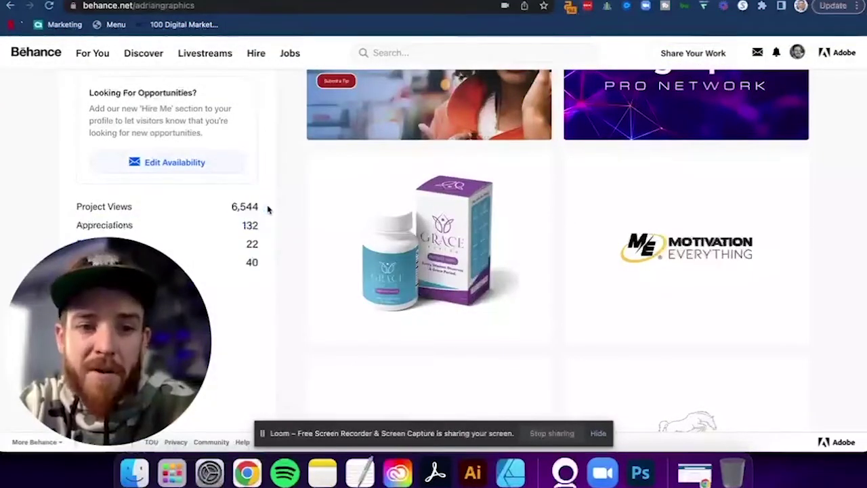
scroll(267, 220, "down", 2)
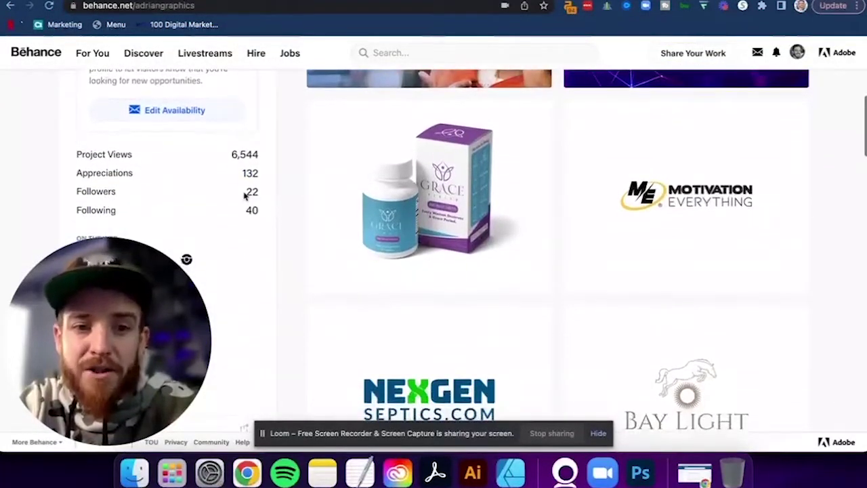
scroll(267, 210, "down", 2)
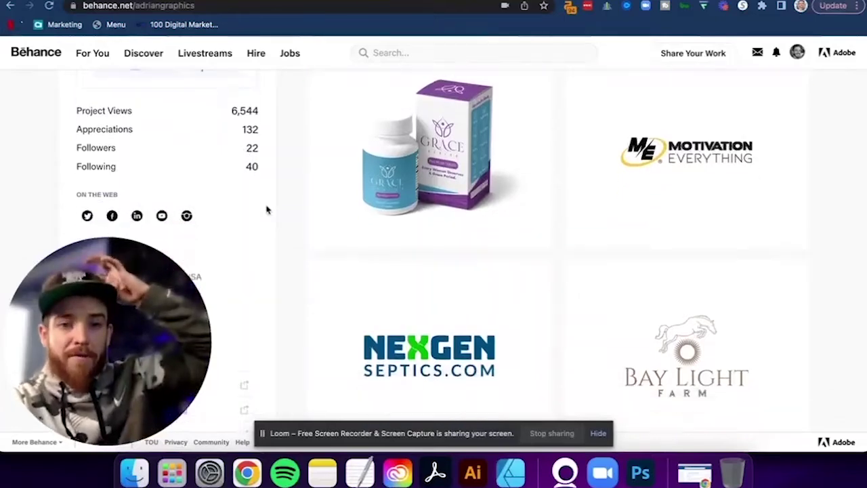
scroll(266, 210, "down", 2)
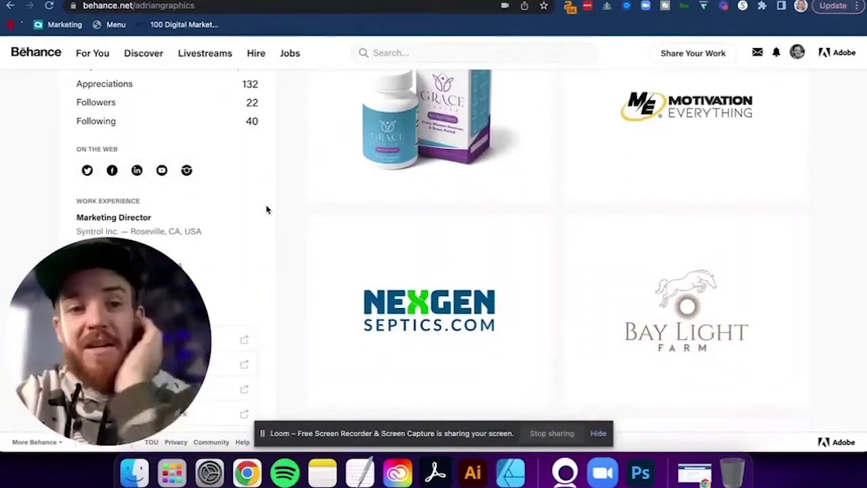
scroll(267, 210, "down", 5)
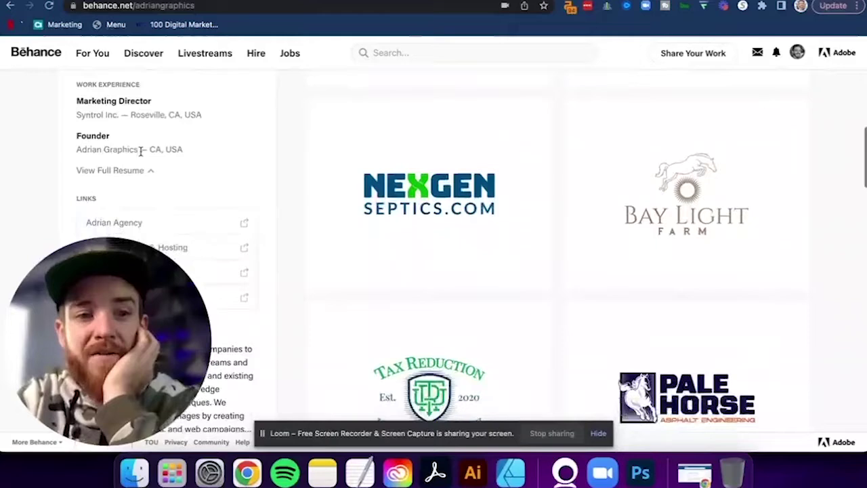
scroll(141, 151, "down", 5)
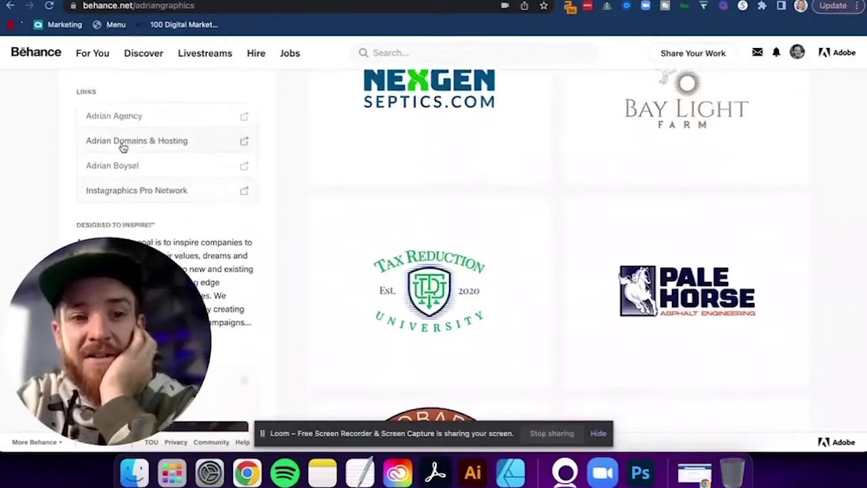
scroll(122, 146, "down", 4)
scroll(126, 157, "down", 10)
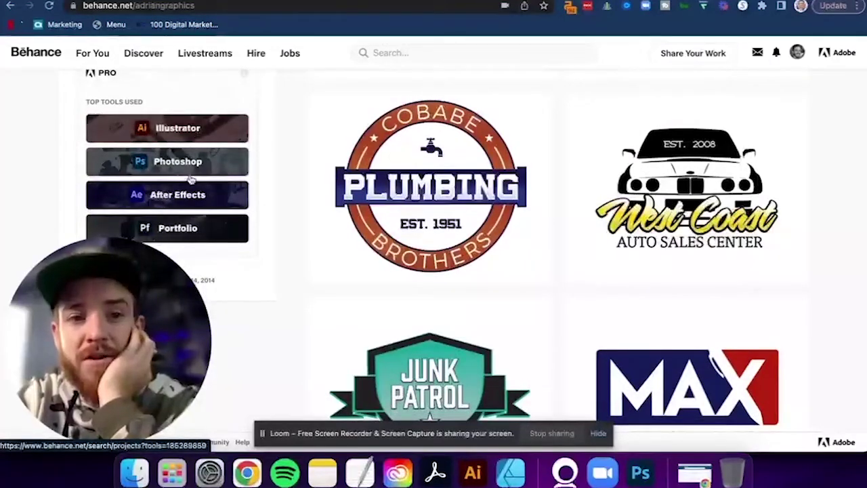
scroll(192, 179, "down", 3)
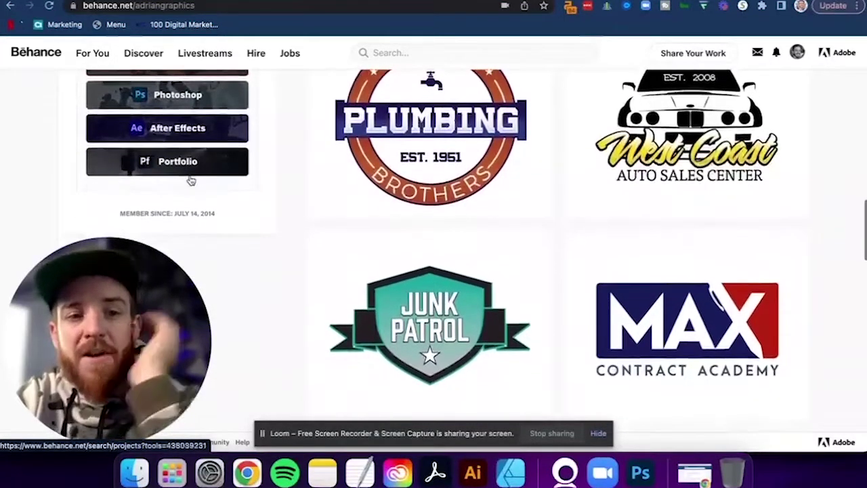
scroll(192, 180, "up", 1)
scroll(190, 178, "down", 2)
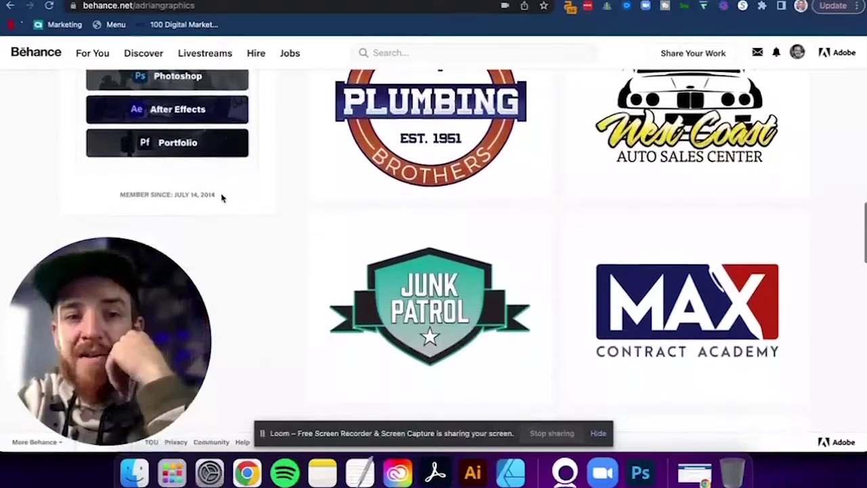
left_click_drag(215, 196, 184, 199)
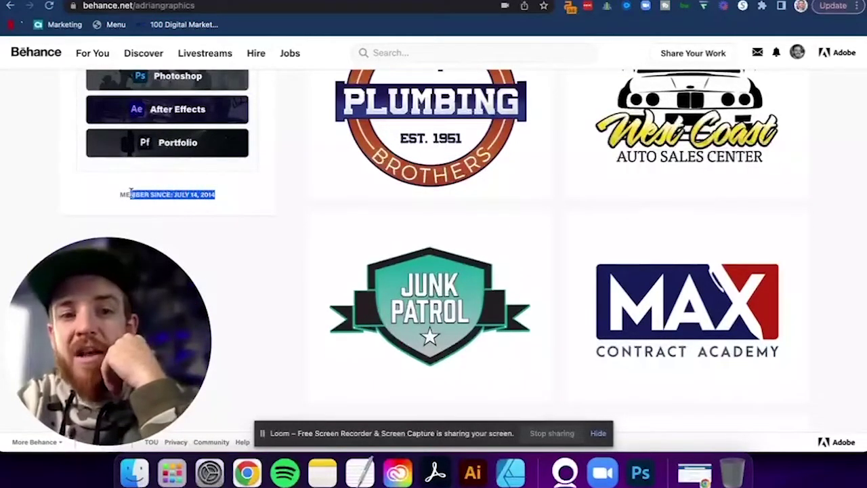
left_click(109, 195)
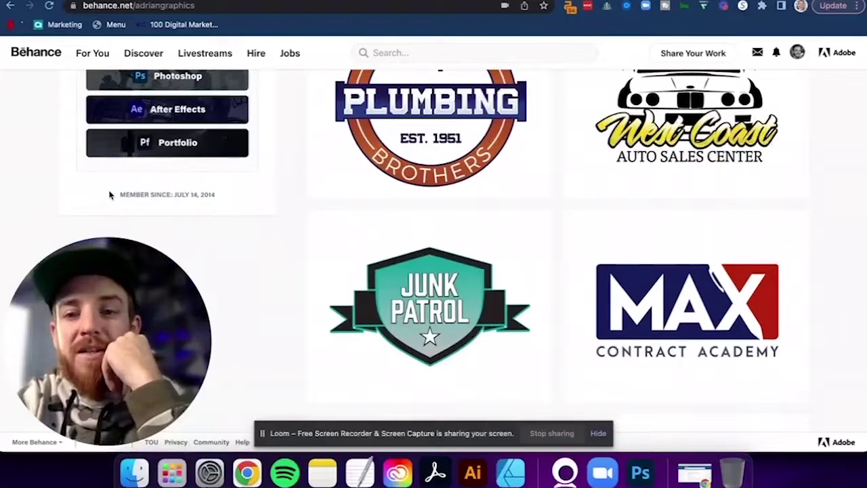
scroll(109, 195, "up", 10)
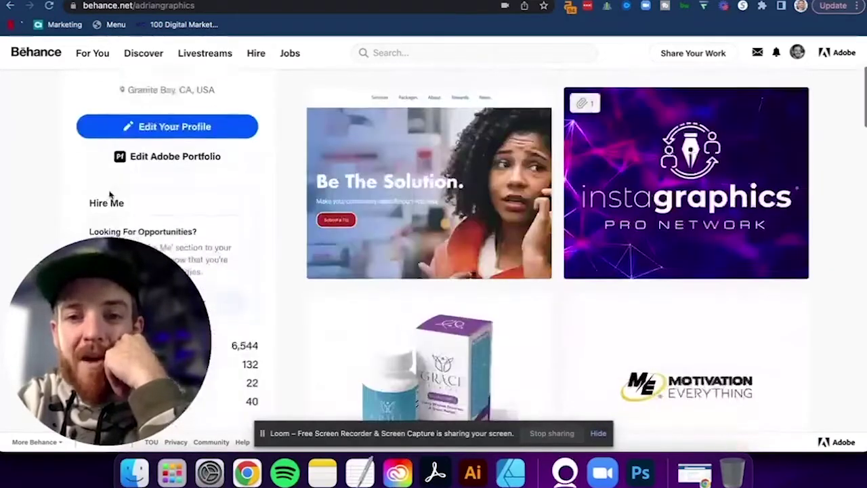
scroll(109, 196, "up", 2)
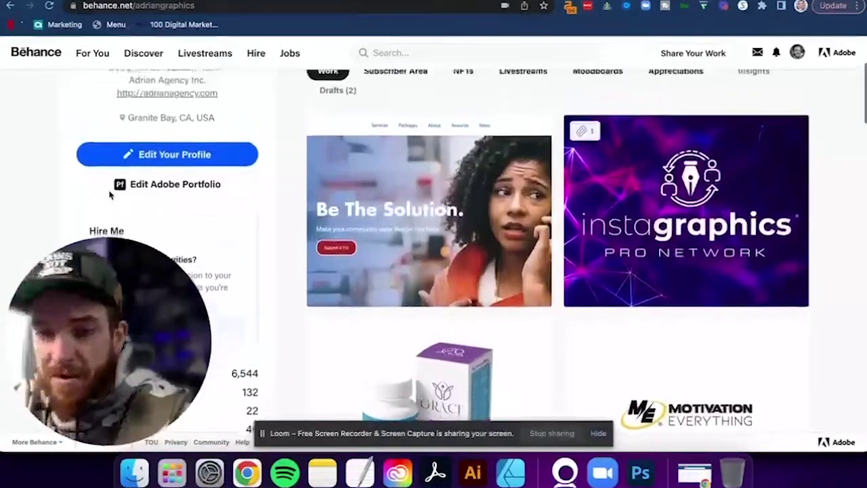
scroll(109, 195, "up", 5)
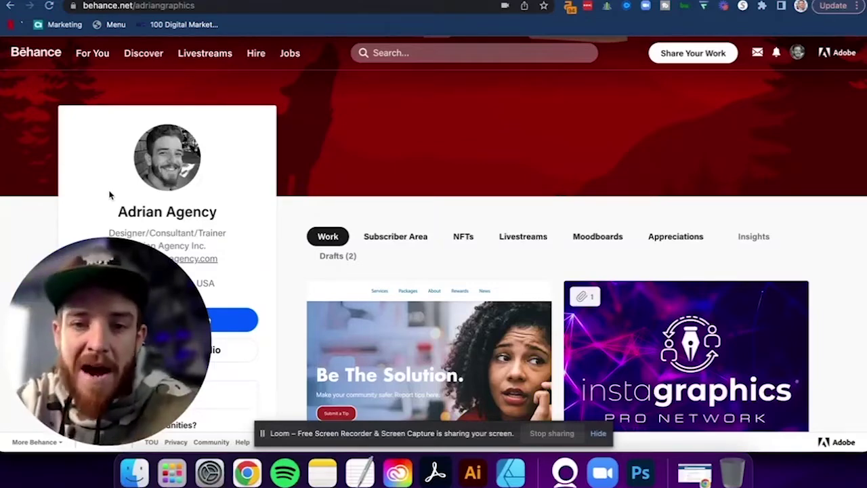
scroll(110, 194, "down", 3)
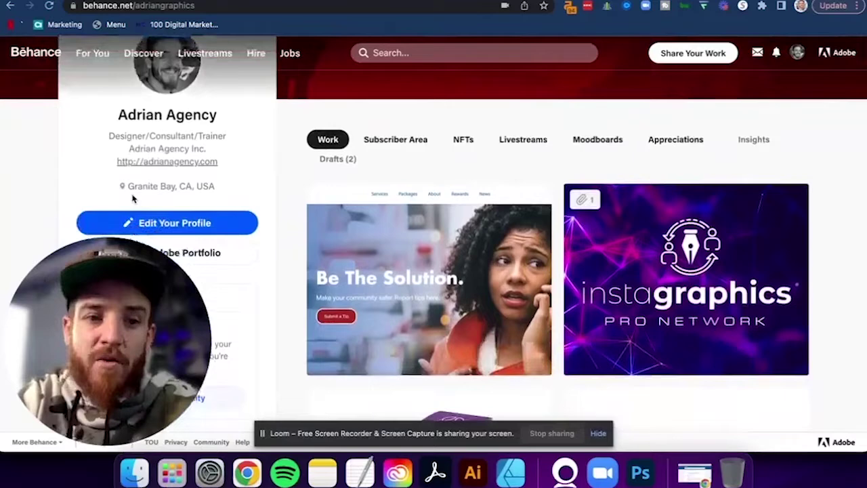
Open Edit Your Profile and look over Basic Information, Teams and On The Web links
left_click(164, 224)
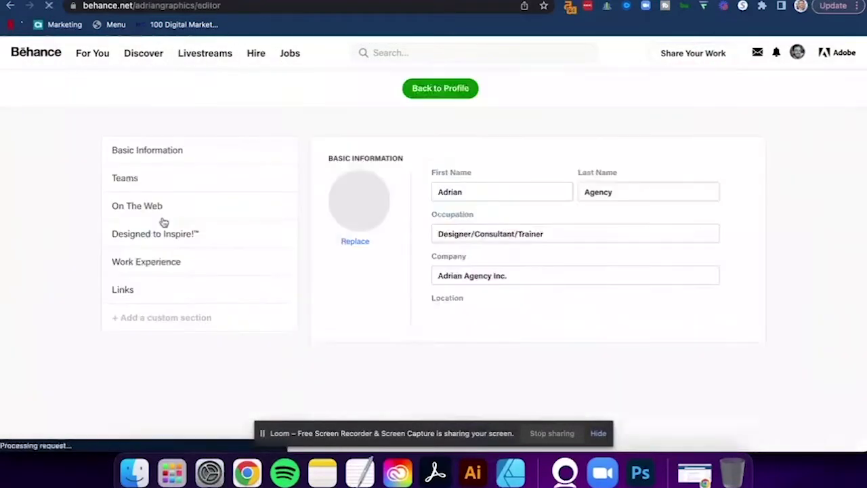
left_click(484, 228)
scroll(482, 203, "down", 1)
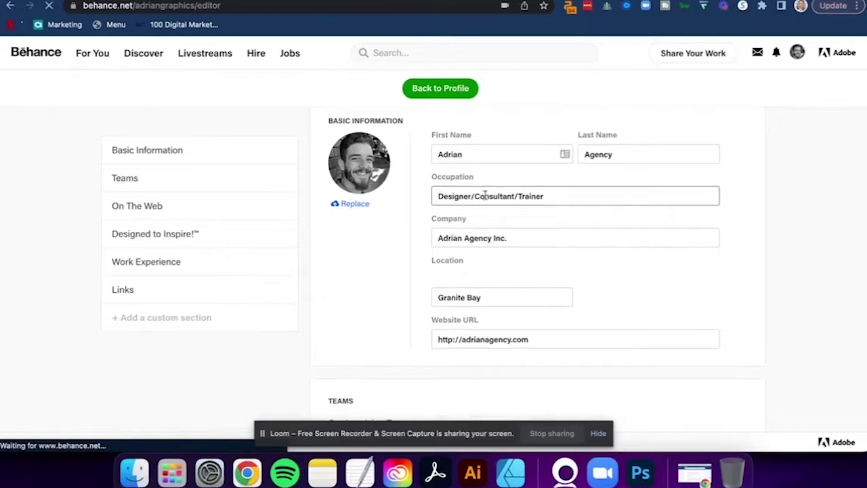
scroll(575, 213, "down", 3)
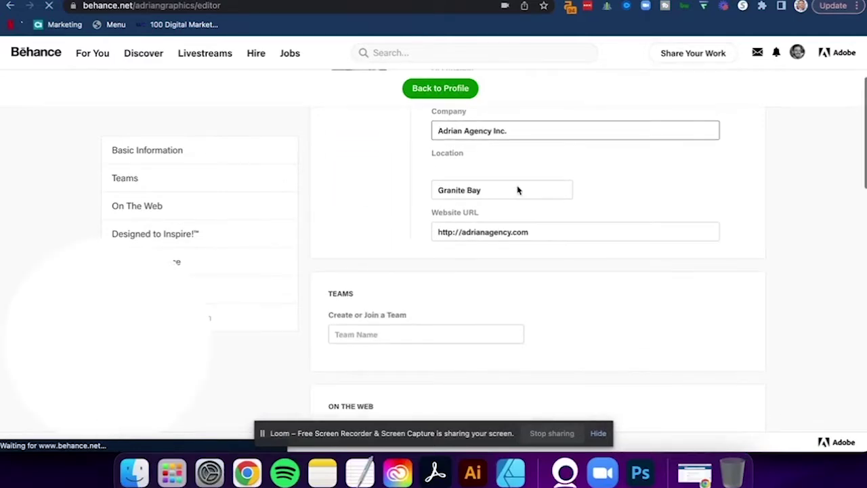
left_click(495, 237)
scroll(496, 246, "down", 1)
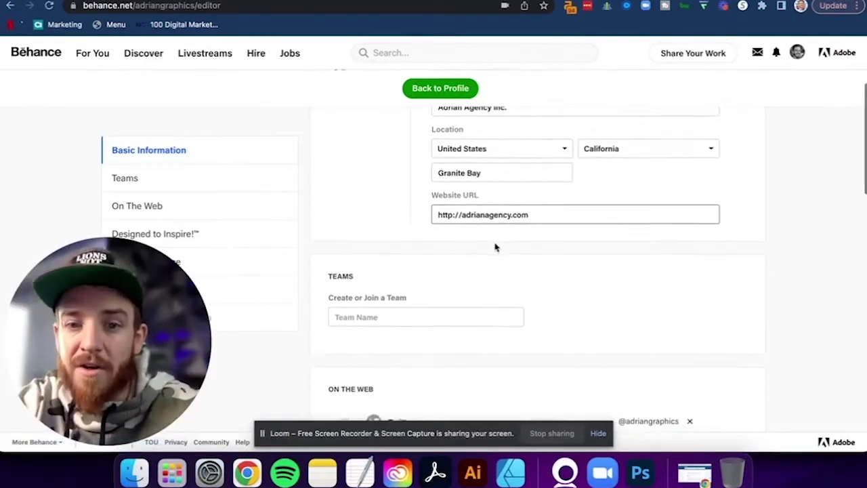
scroll(495, 247, "down", 2)
scroll(489, 244, "down", 5)
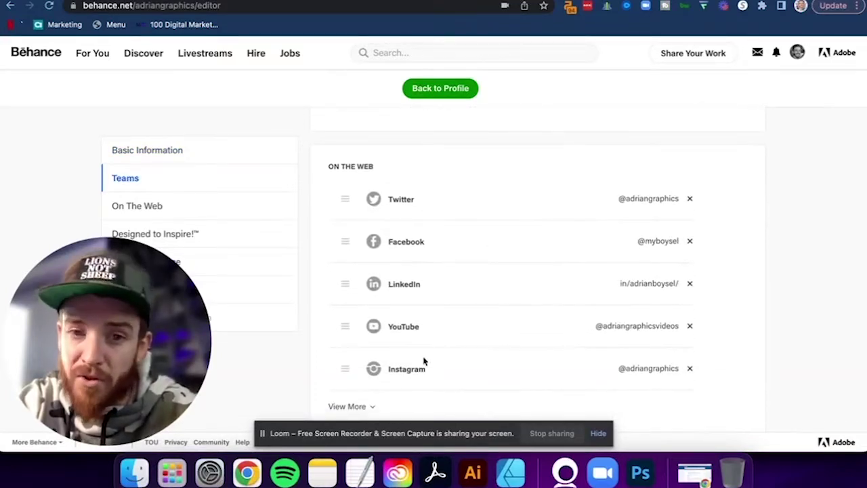
scroll(424, 361, "down", 3)
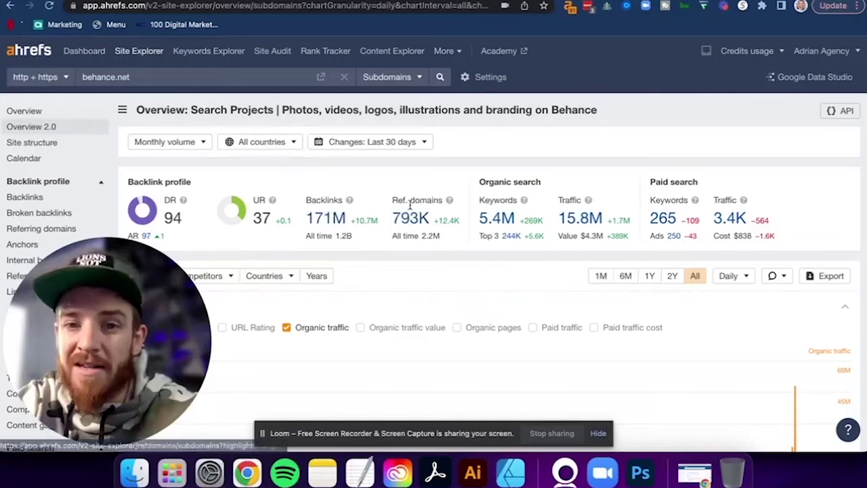
left_click_drag(557, 207, 603, 207)
left_click(606, 197)
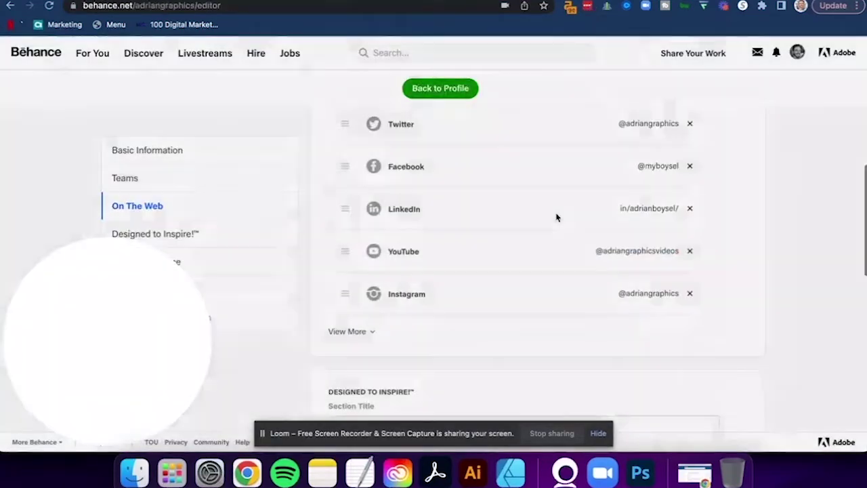
Review Designed to Inspire!, Work Experience and Links, then save with Back to Profile
scroll(535, 196, "down", 1)
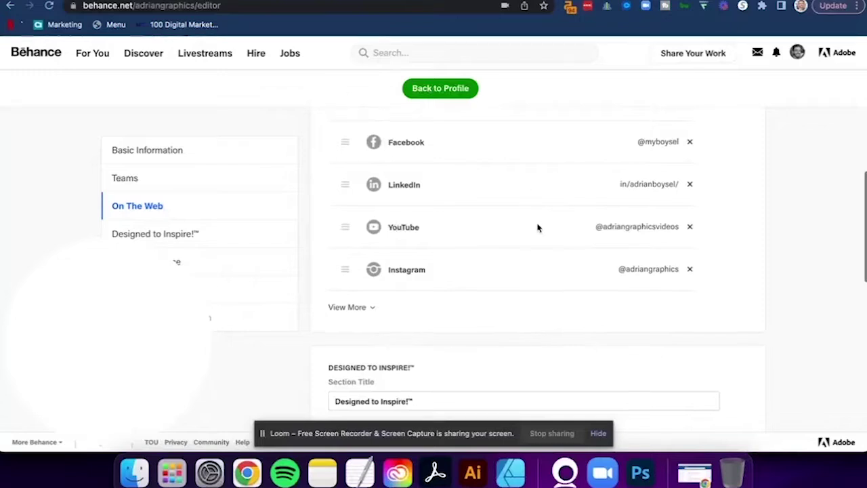
scroll(536, 227, "down", 6)
scroll(537, 227, "down", 2)
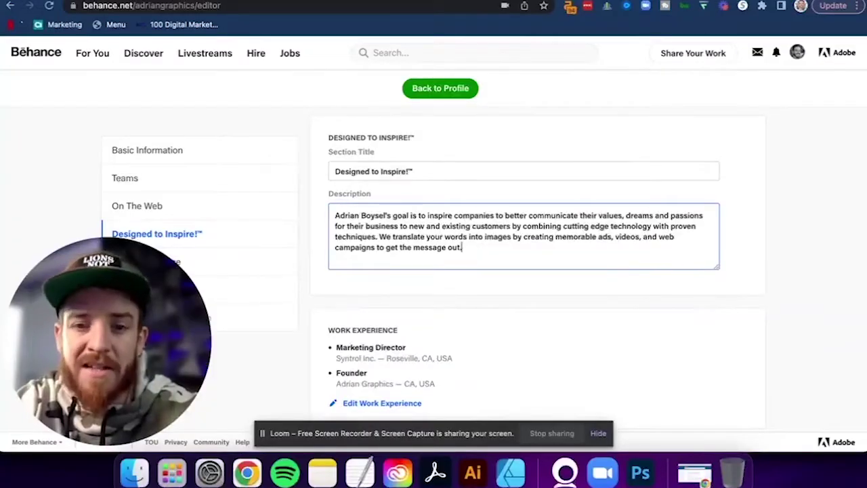
scroll(479, 253, "down", 5)
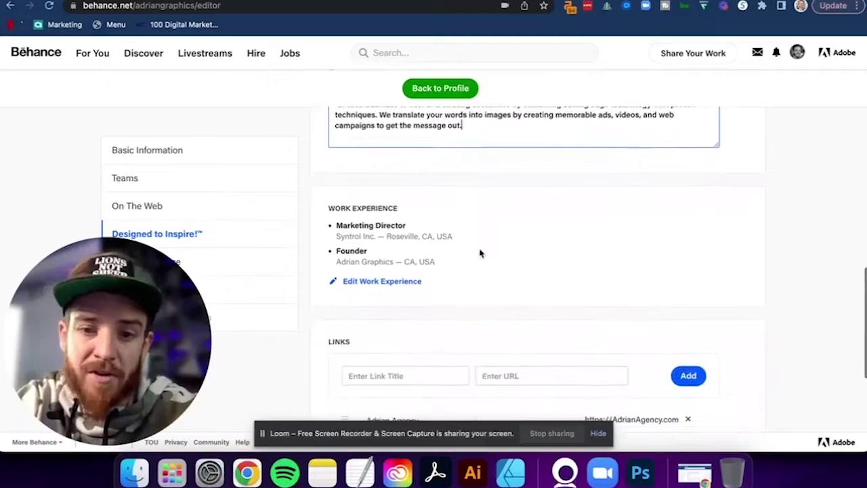
scroll(479, 253, "down", 2)
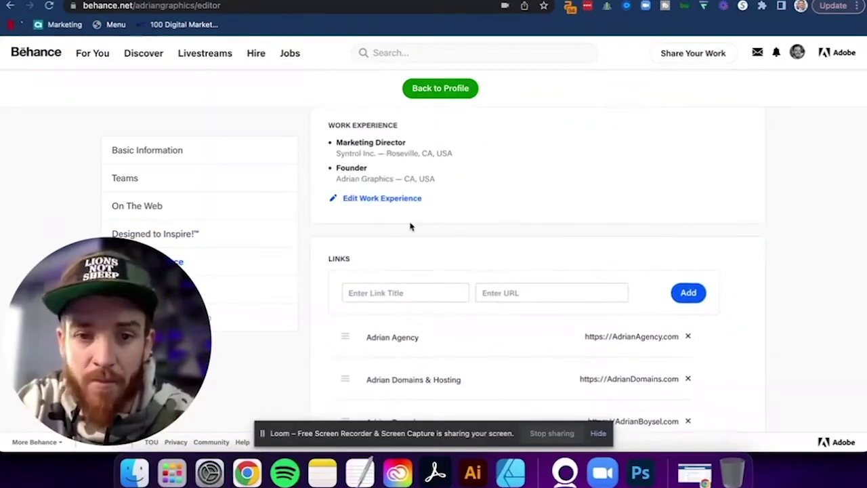
scroll(428, 192, "down", 6)
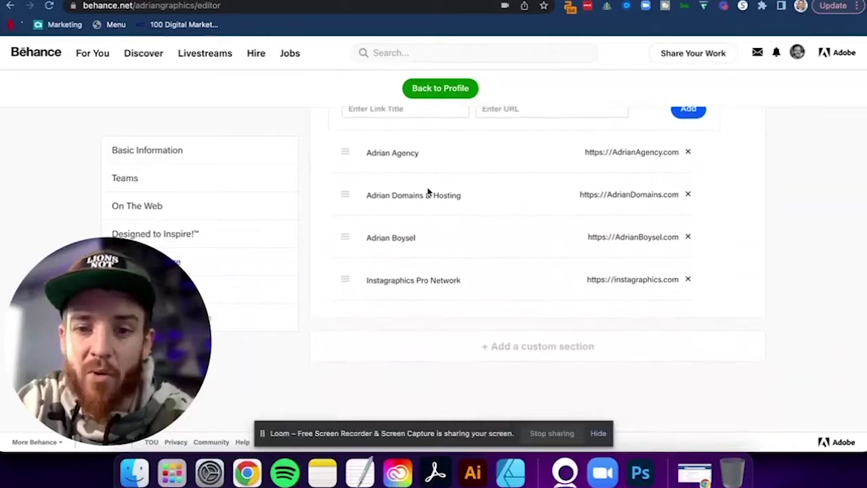
scroll(428, 192, "up", 2)
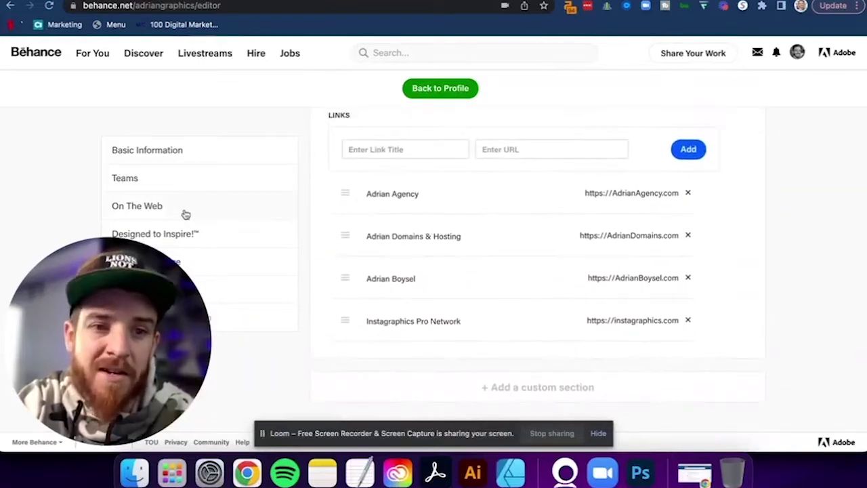
left_click(221, 241)
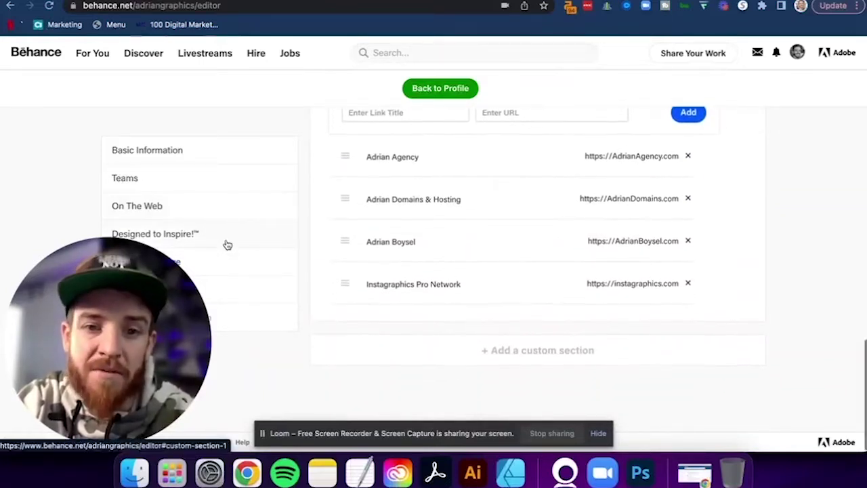
scroll(227, 245, "up", 10)
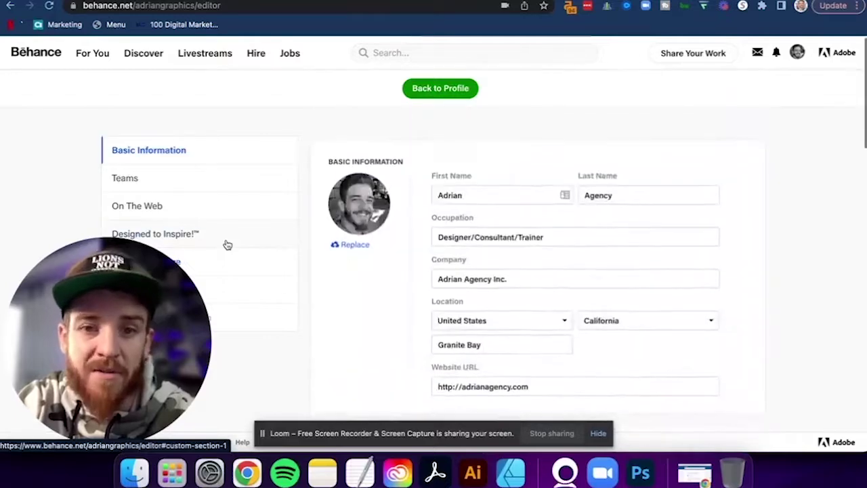
left_click(432, 89)
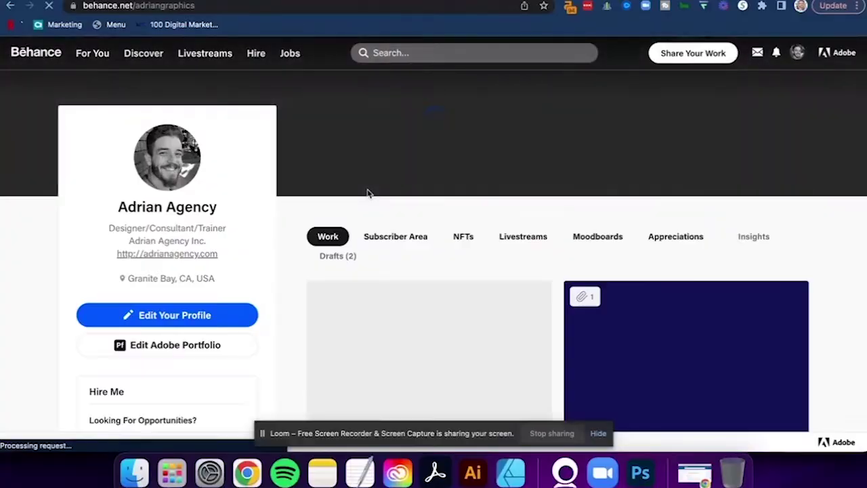
Scroll the reloaded profile's Work tab beneath the red cover banner
scroll(368, 194, "down", 2)
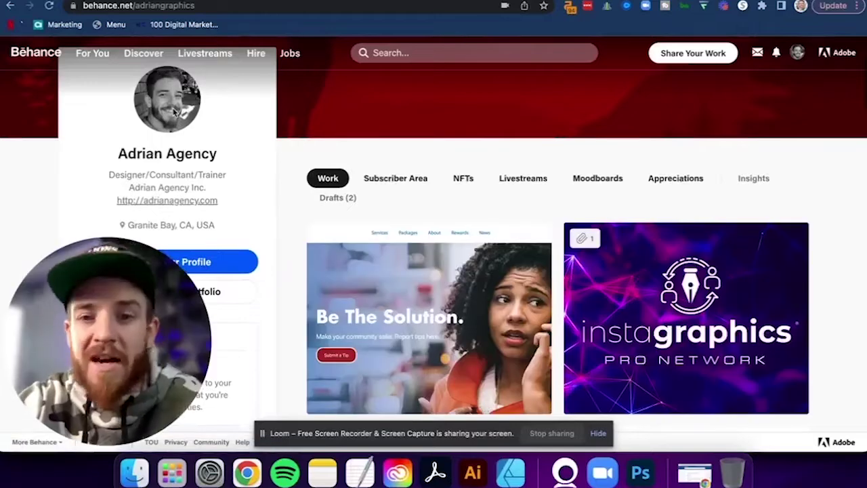
Scroll the For You feed past Today's Work in Progress and subscription creators, then back up
scroll(175, 113, "down", 3)
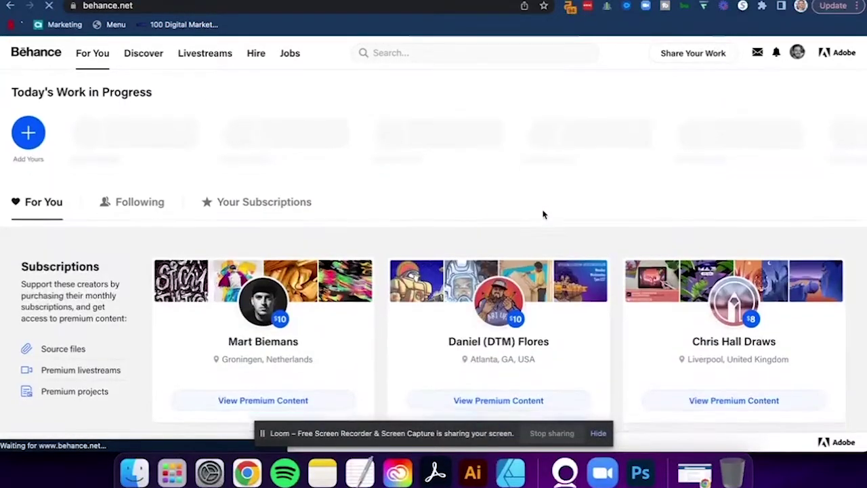
scroll(543, 214, "down", 3)
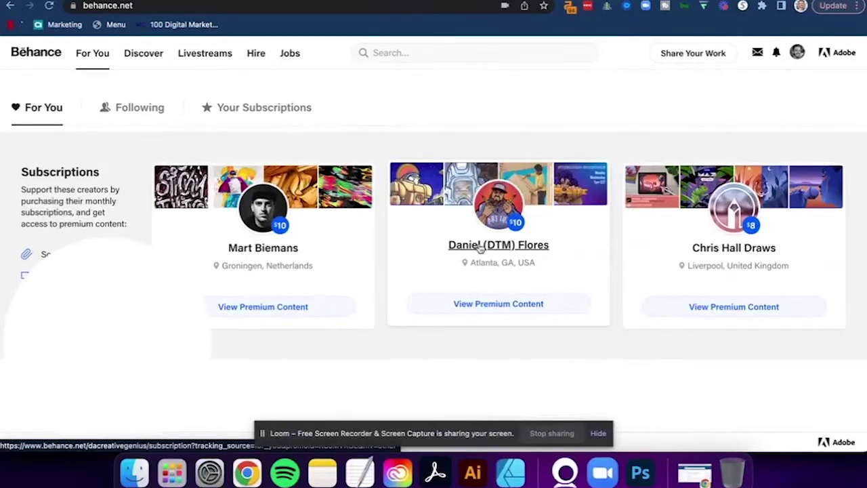
scroll(506, 266, "down", 3)
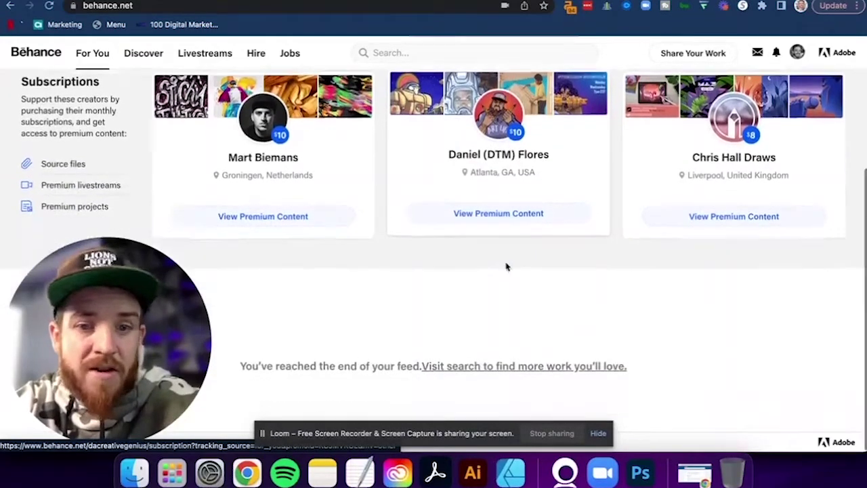
scroll(507, 266, "up", 3)
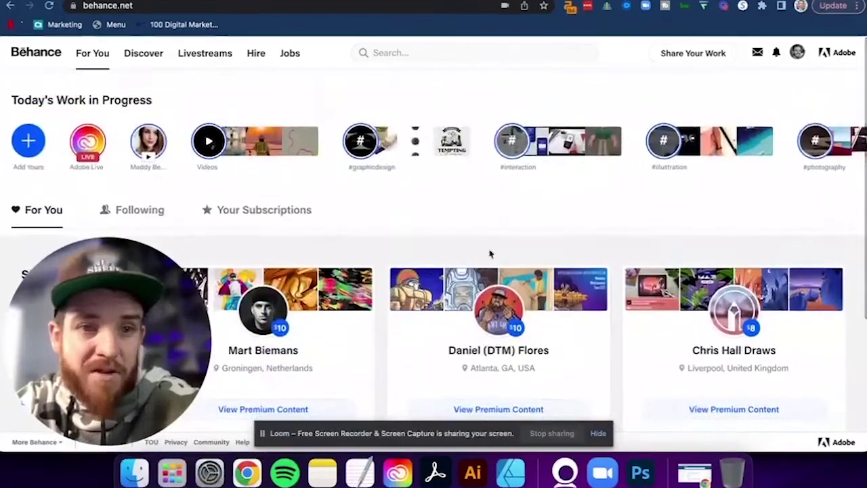
Search projects for 'logo design' and scan the results grid
left_click(396, 54)
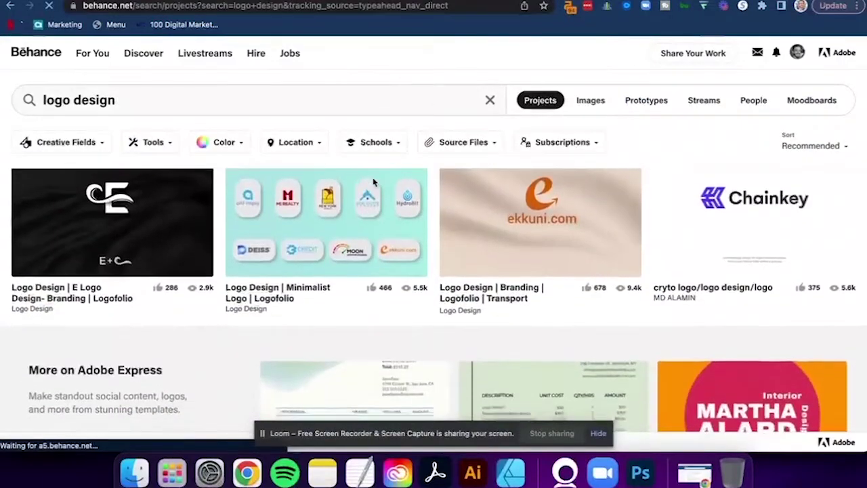
scroll(372, 181, "down", 1)
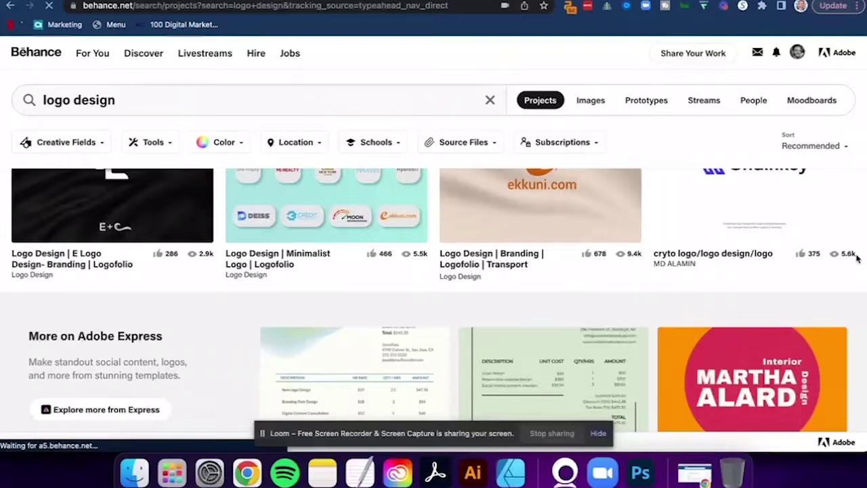
triple_click(840, 256)
left_click(831, 283)
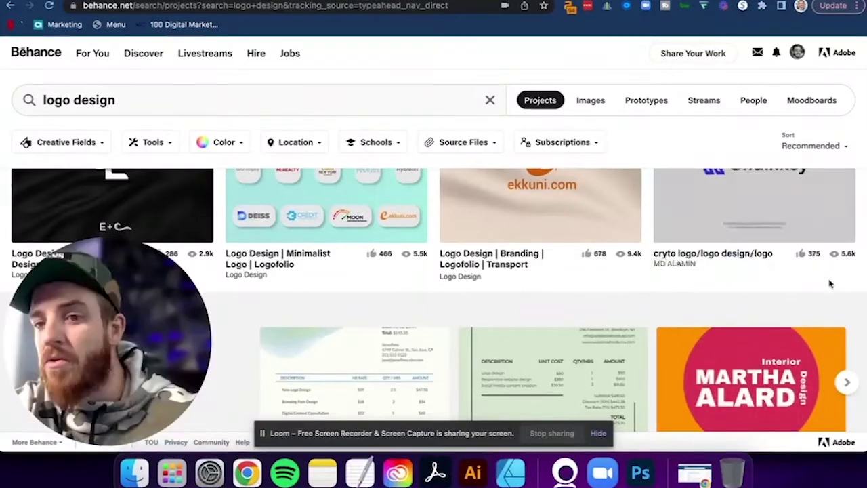
scroll(830, 283, "up", 2)
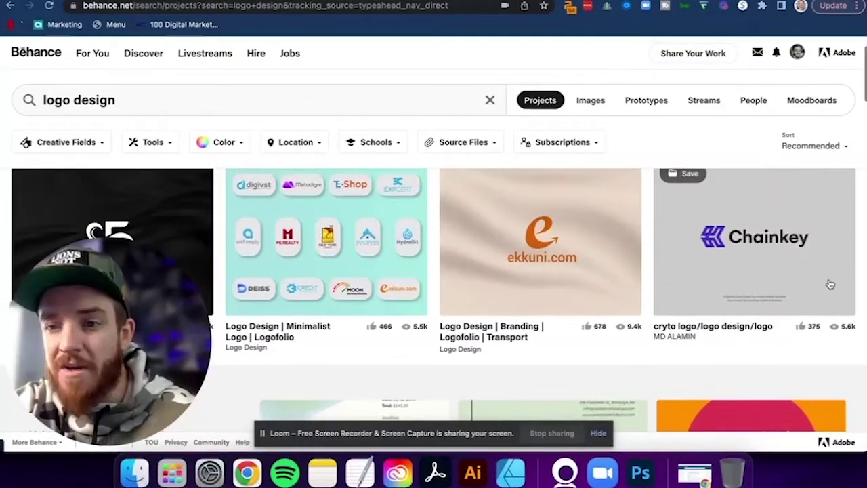
Open the Chainkey crypto logo project and scroll through its images
left_click(831, 283)
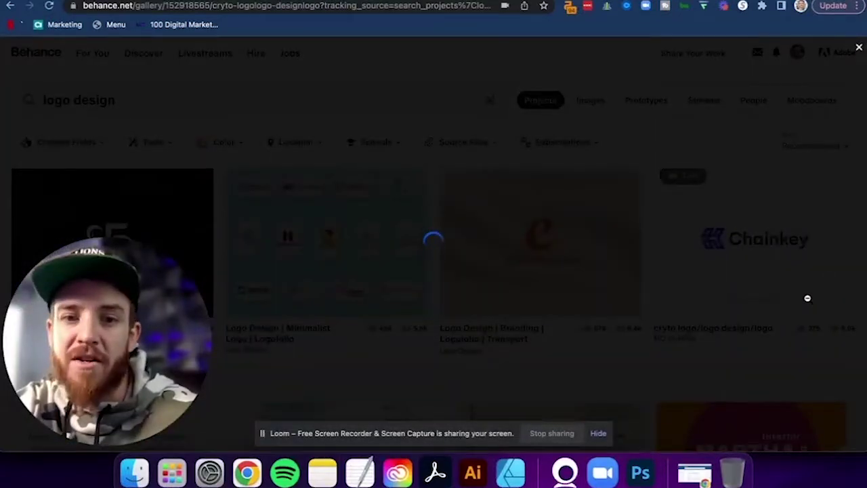
scroll(808, 298, "down", 4)
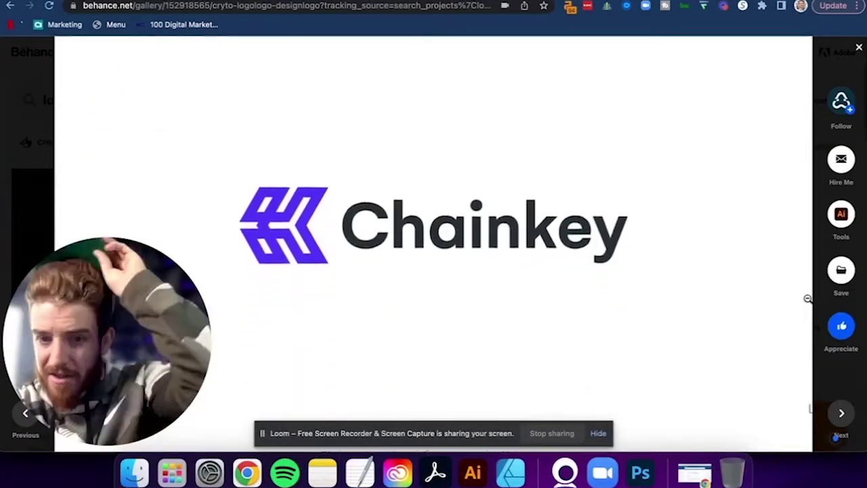
scroll(808, 298, "up", 3)
scroll(548, 243, "down", 3)
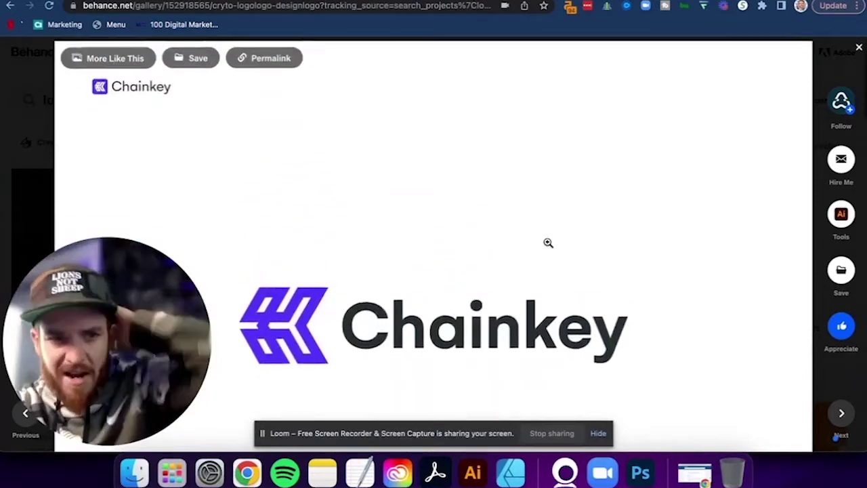
scroll(327, 127, "down", 8)
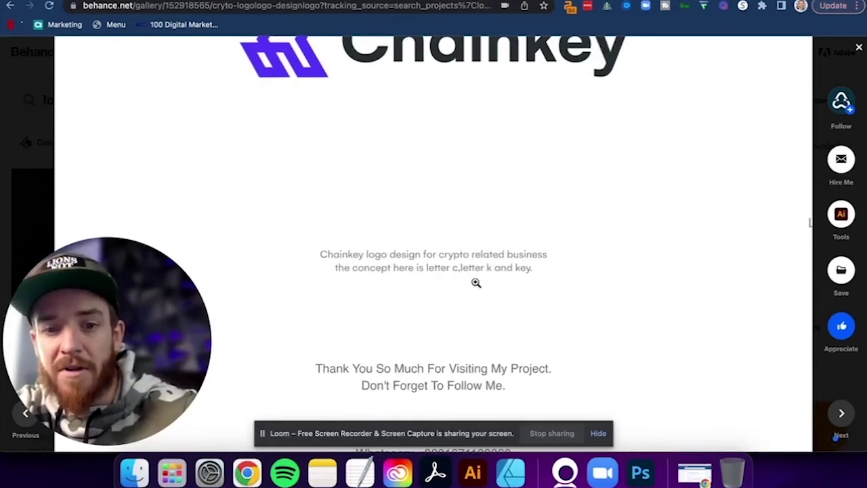
scroll(476, 283, "down", 10)
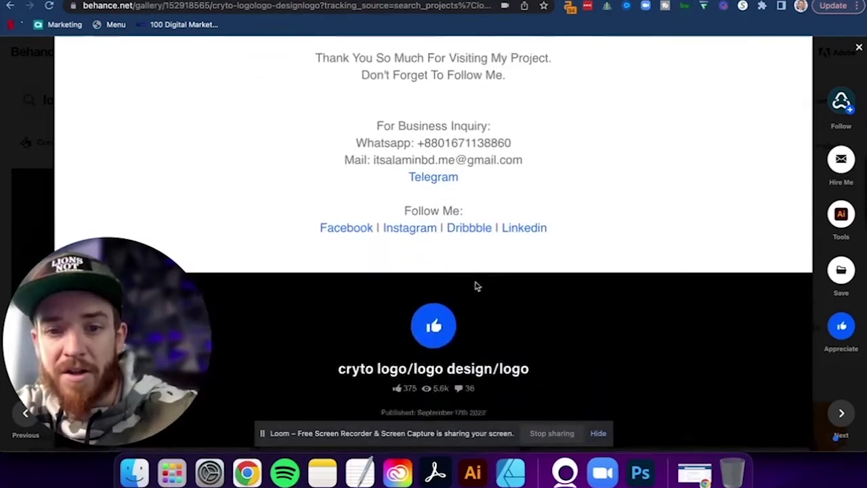
scroll(476, 285, "up", 15)
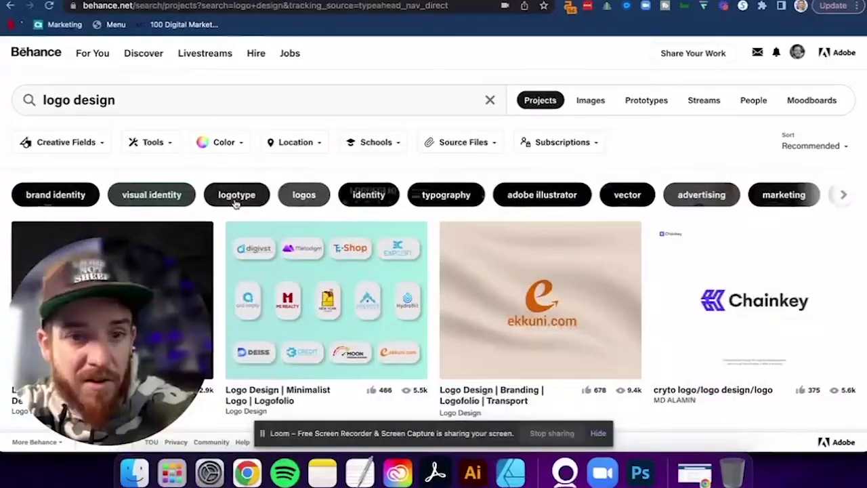
left_click(452, 195)
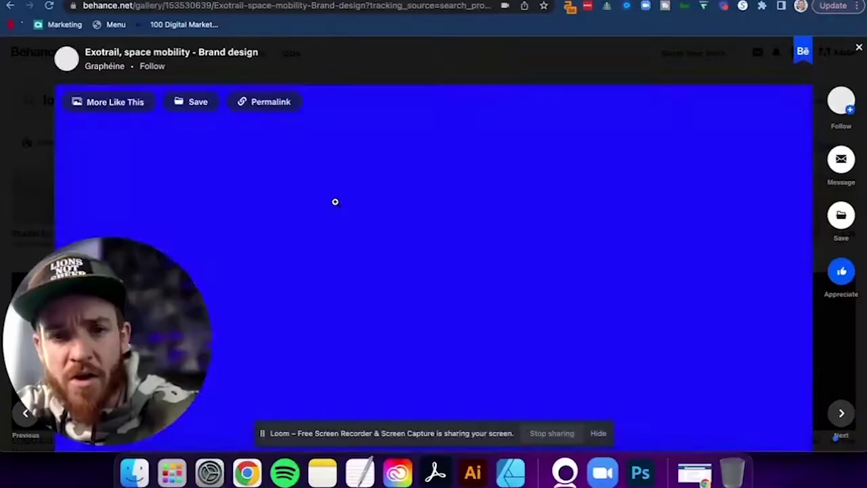
scroll(335, 202, "down", 10)
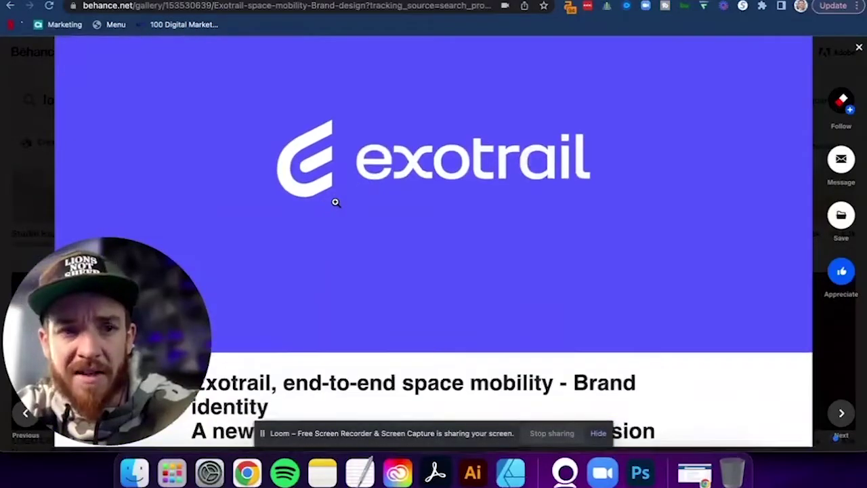
scroll(335, 202, "down", 5)
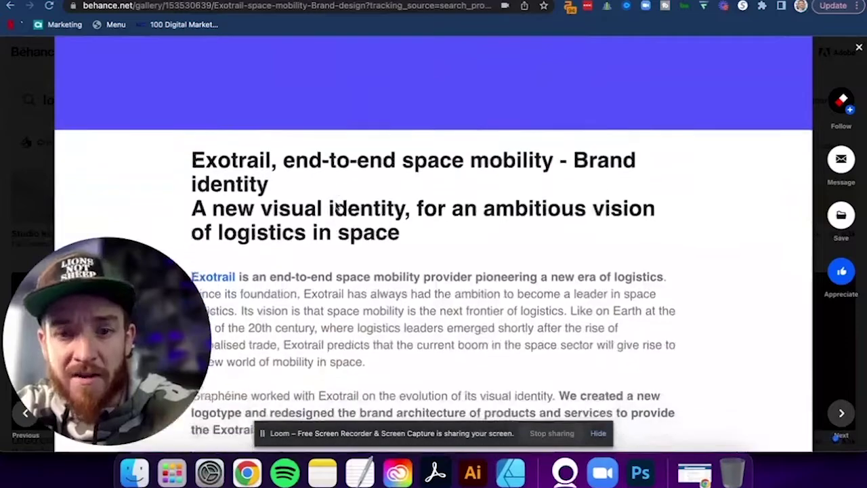
scroll(335, 203, "down", 6)
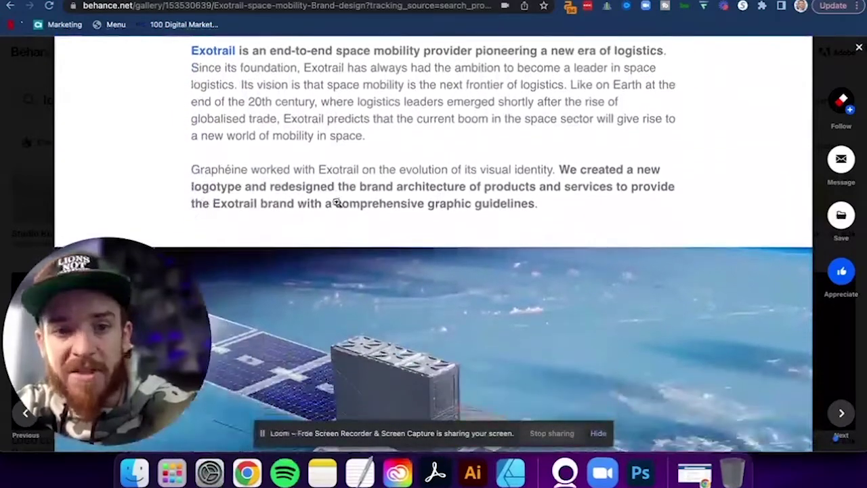
scroll(336, 202, "down", 5)
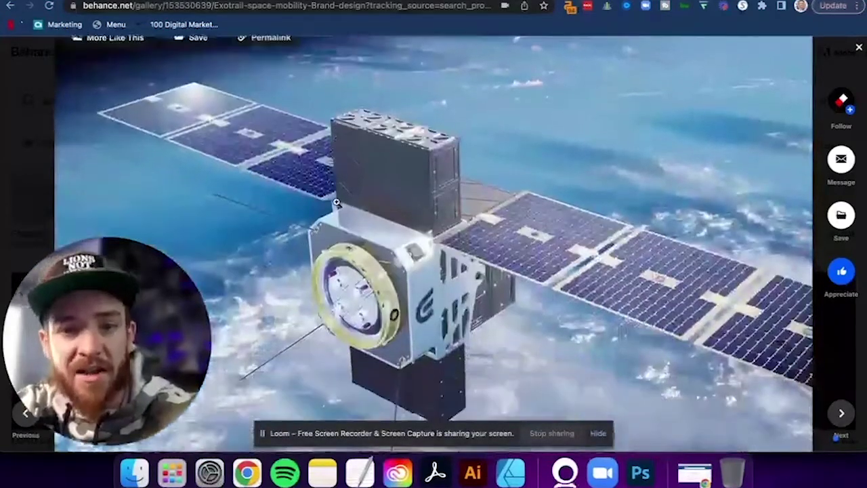
scroll(336, 202, "down", 8)
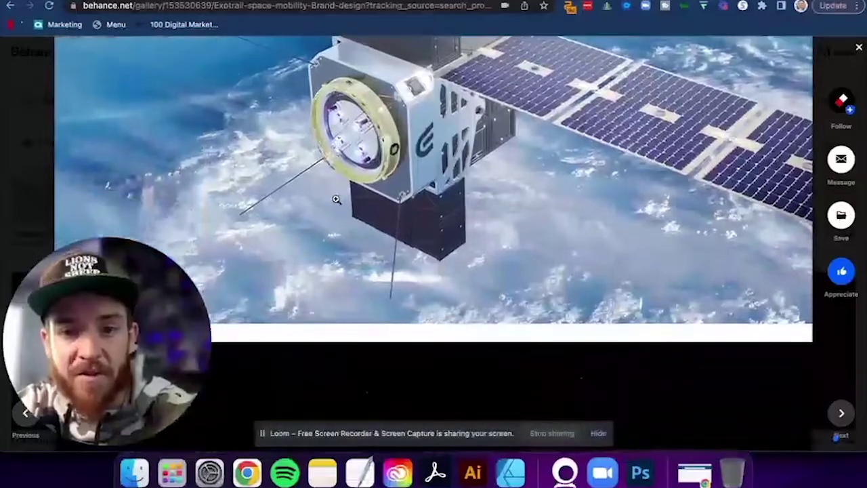
scroll(336, 198, "down", 8)
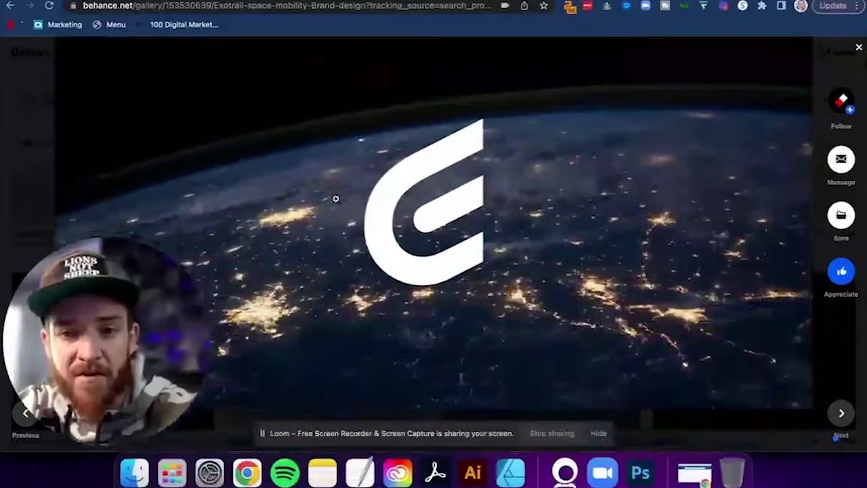
scroll(335, 199, "down", 10)
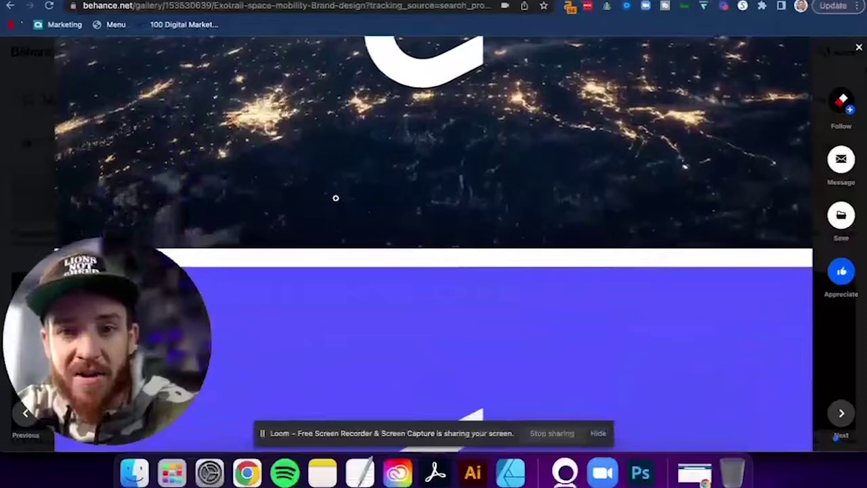
scroll(336, 198, "down", 8)
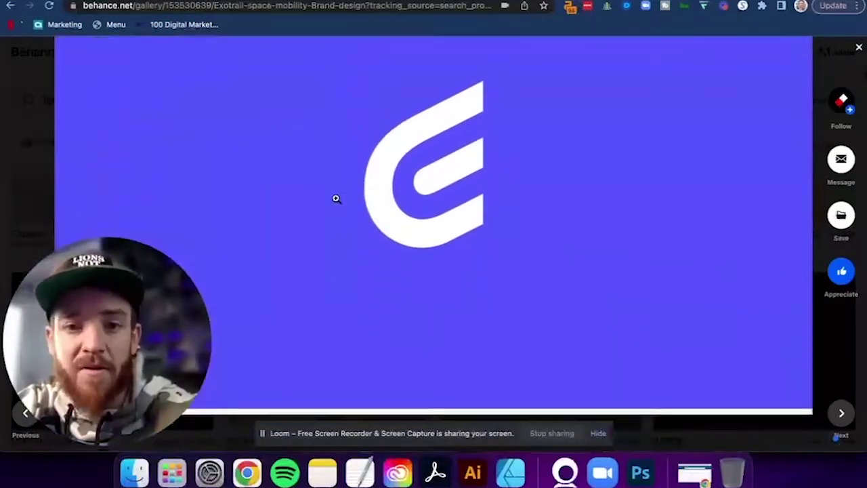
scroll(336, 198, "down", 8)
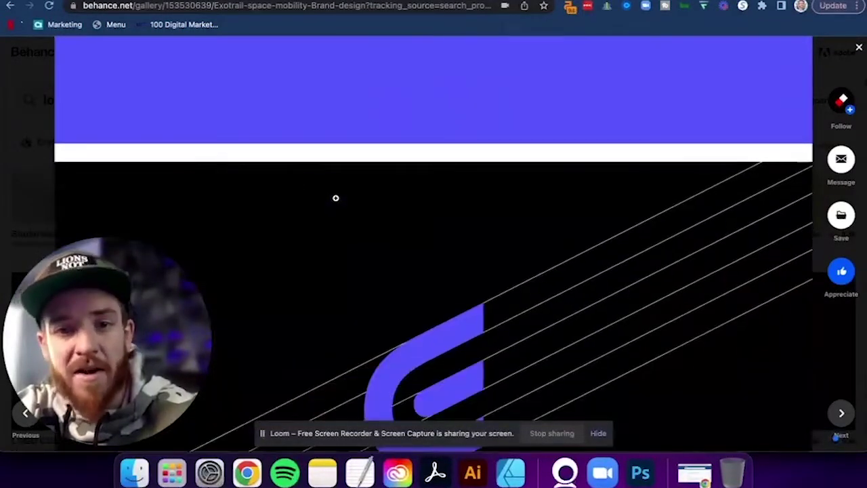
scroll(336, 198, "up", 4)
scroll(335, 198, "down", 8)
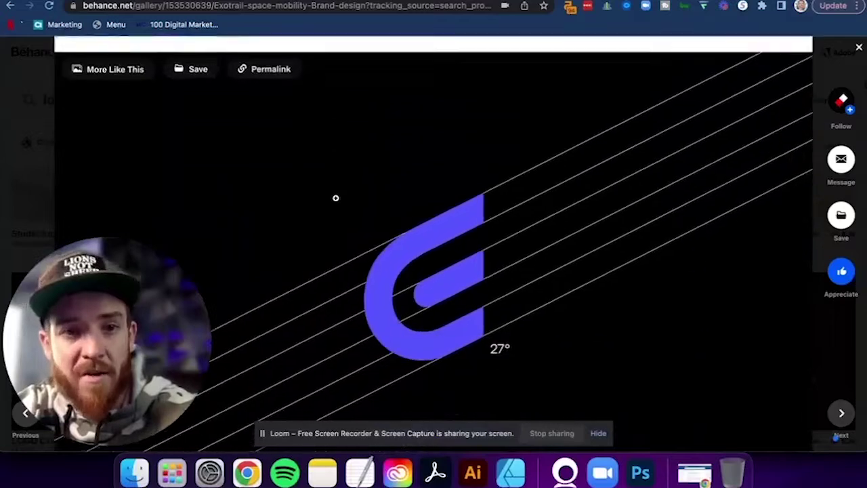
scroll(336, 198, "down", 8)
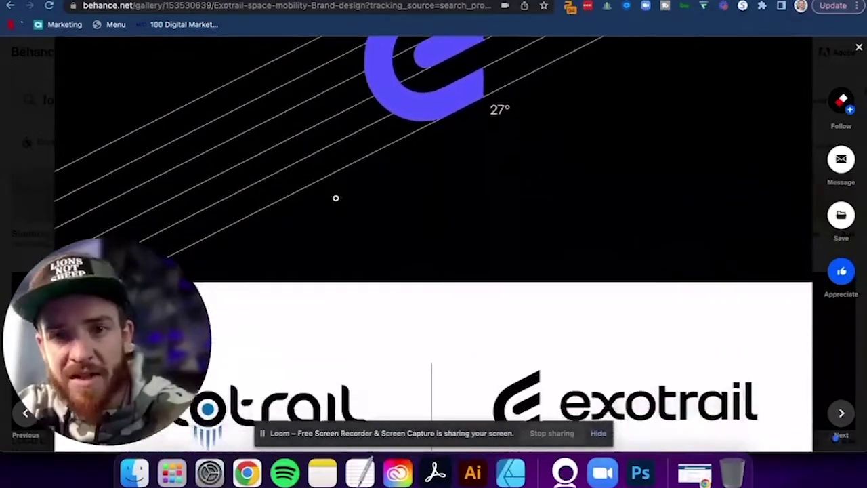
scroll(333, 196, "down", 1)
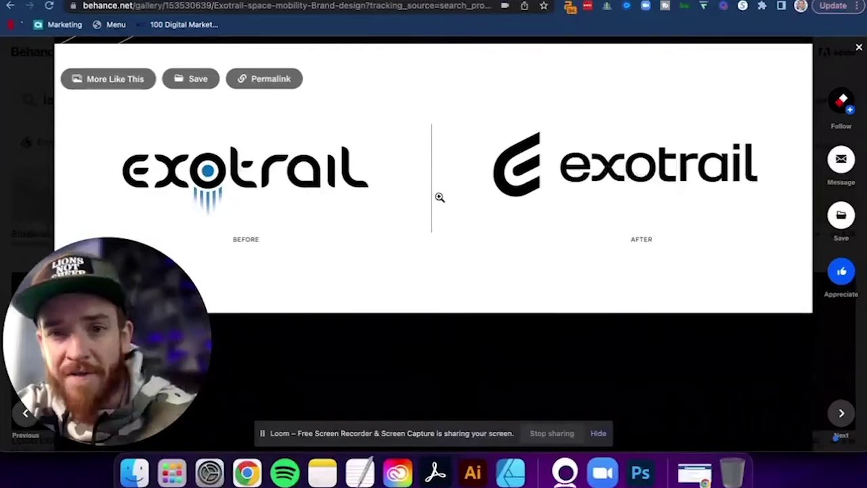
scroll(472, 154, "down", 12)
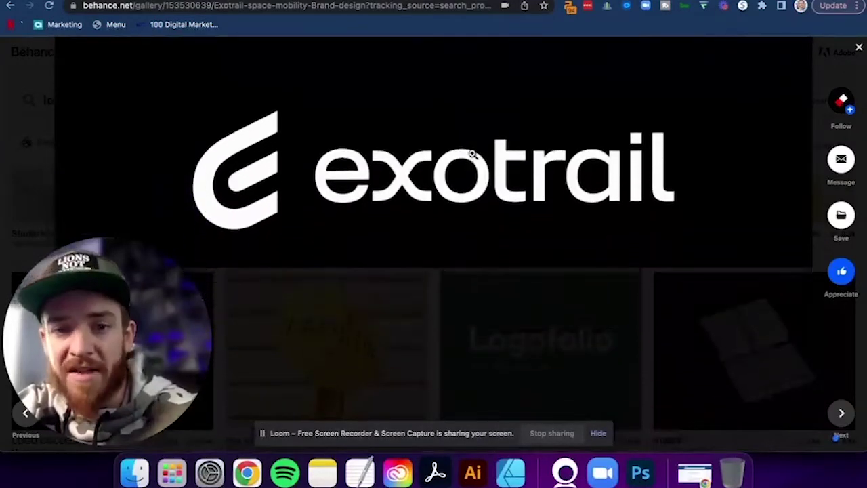
scroll(472, 154, "up", 20)
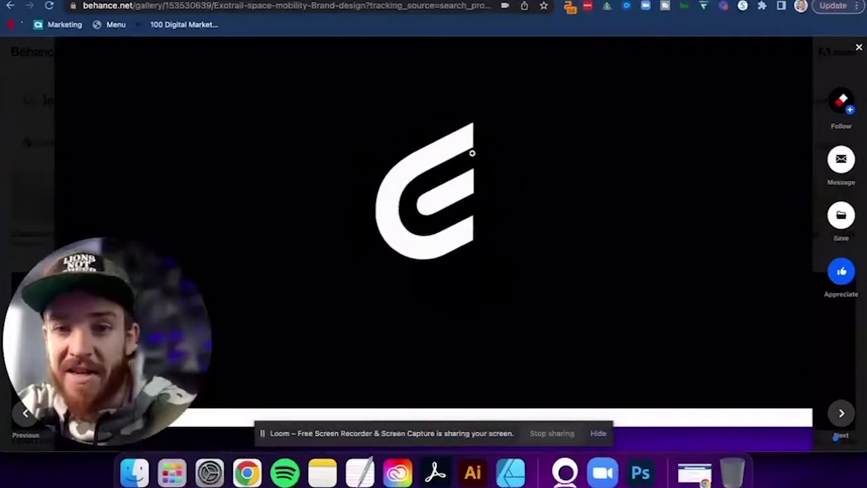
scroll(473, 153, "up", 3)
scroll(472, 153, "down", 6)
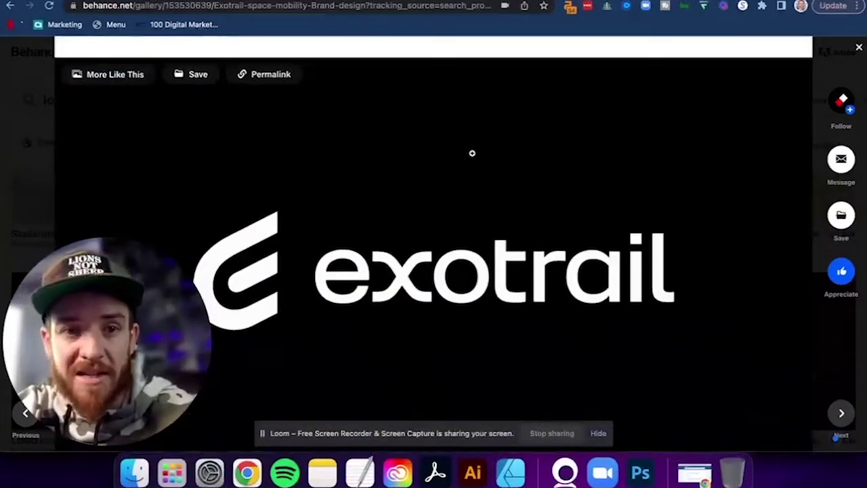
scroll(472, 153, "down", 11)
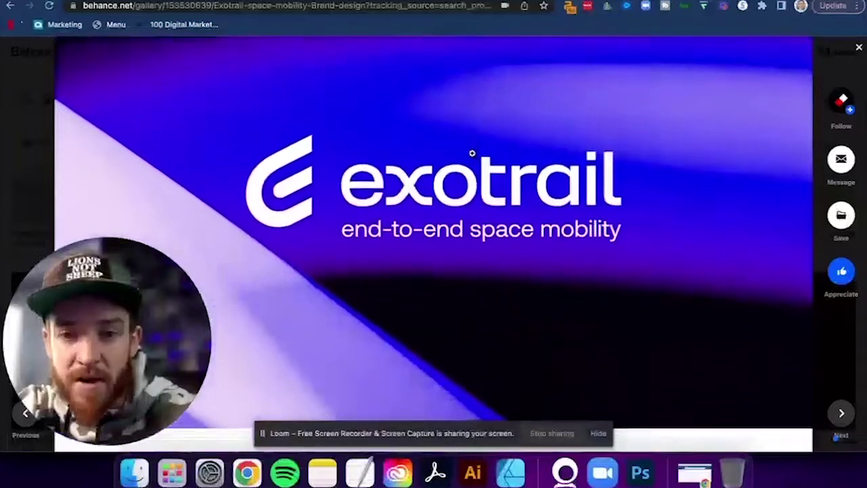
scroll(472, 154, "down", 10)
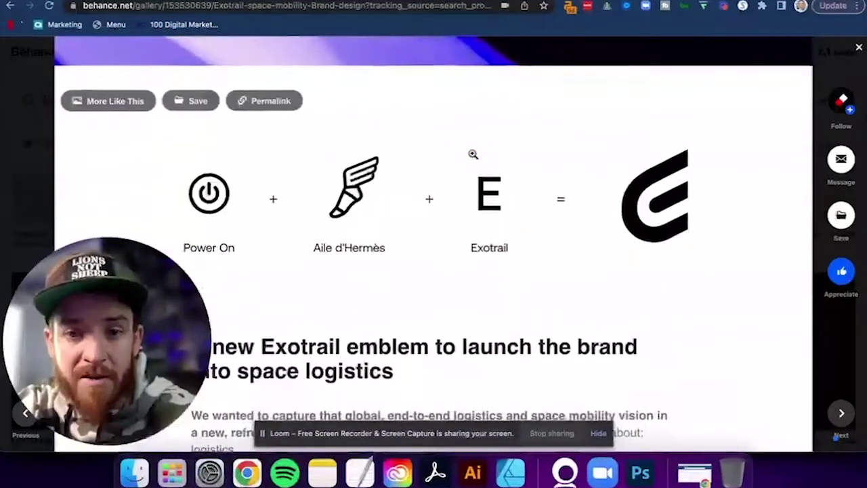
scroll(283, 215, "down", 10)
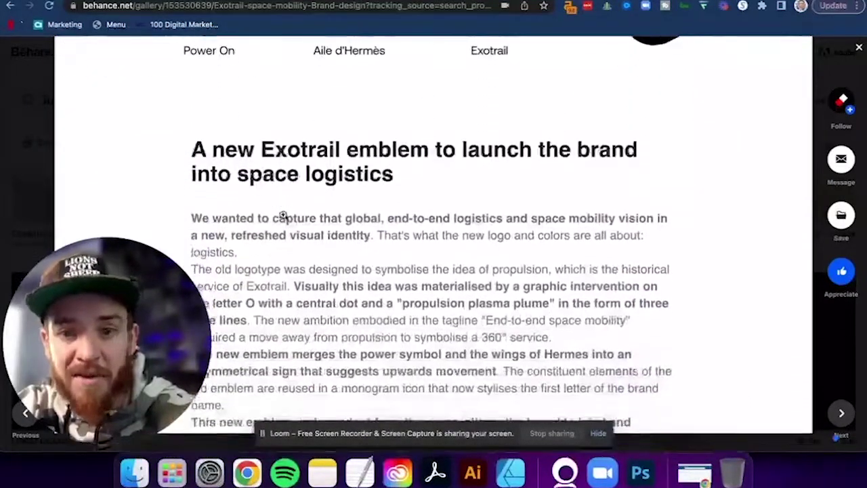
scroll(283, 215, "down", 10)
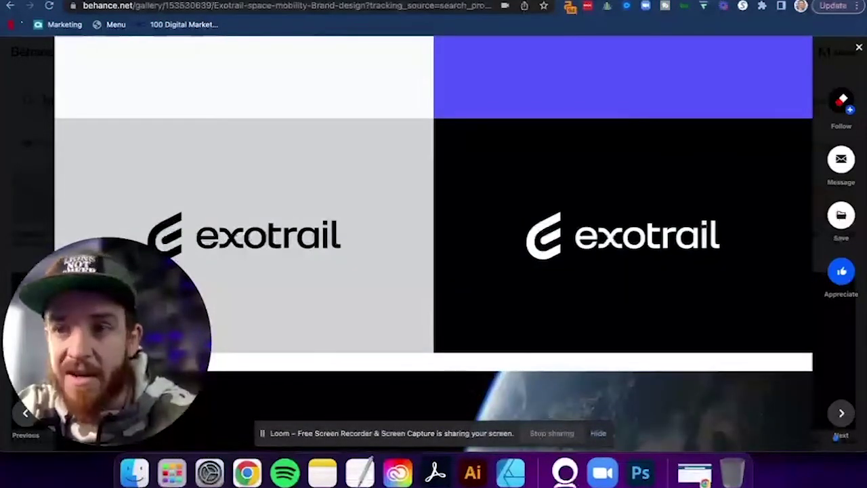
scroll(592, 230, "down", 10)
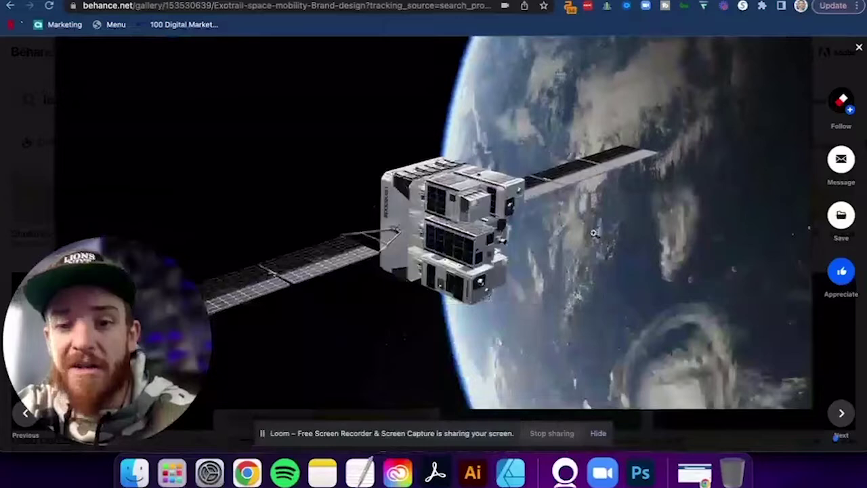
scroll(593, 233, "down", 10)
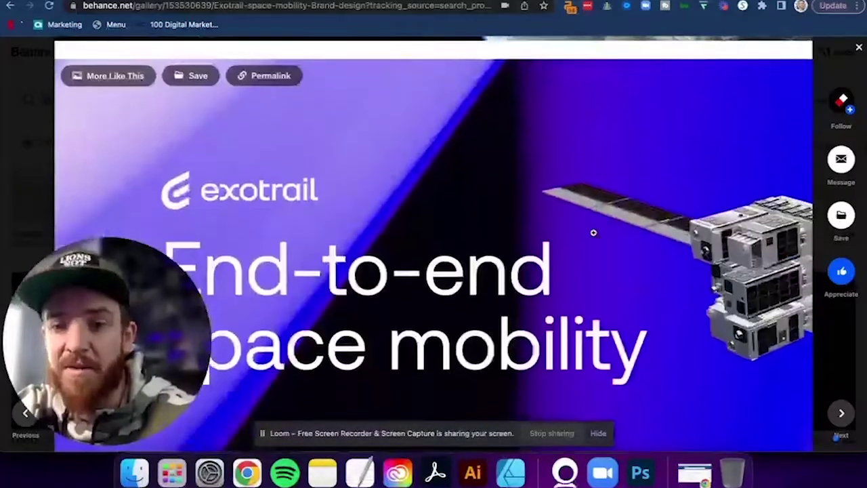
scroll(594, 233, "down", 10)
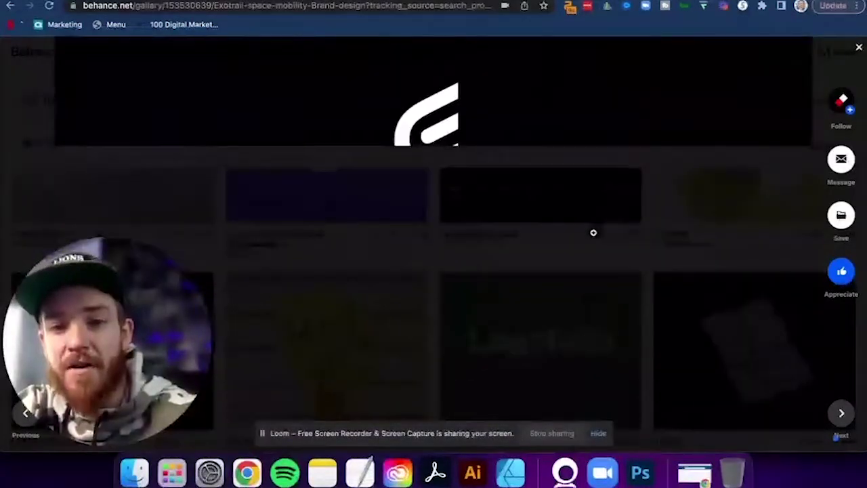
scroll(593, 232, "down", 10)
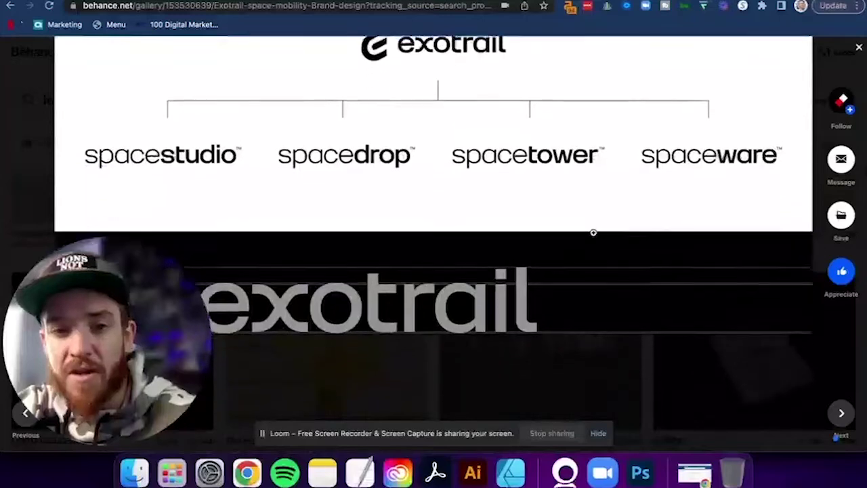
scroll(604, 157, "down", 6)
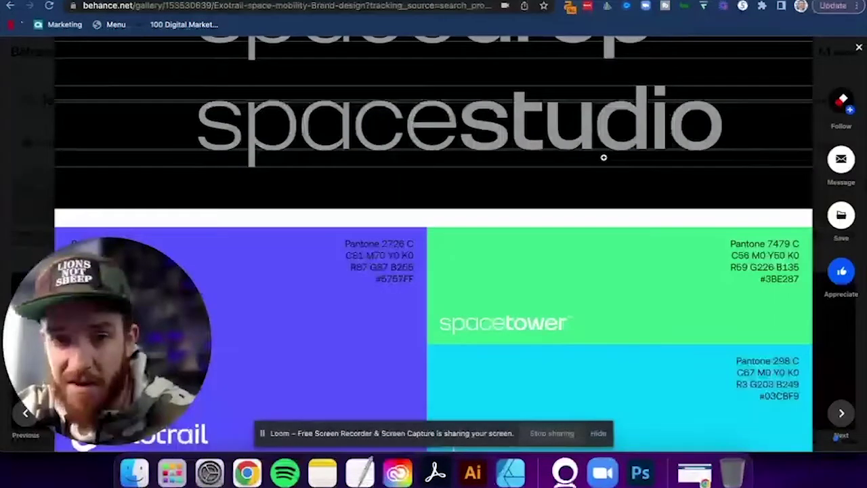
scroll(567, 175, "down", 10)
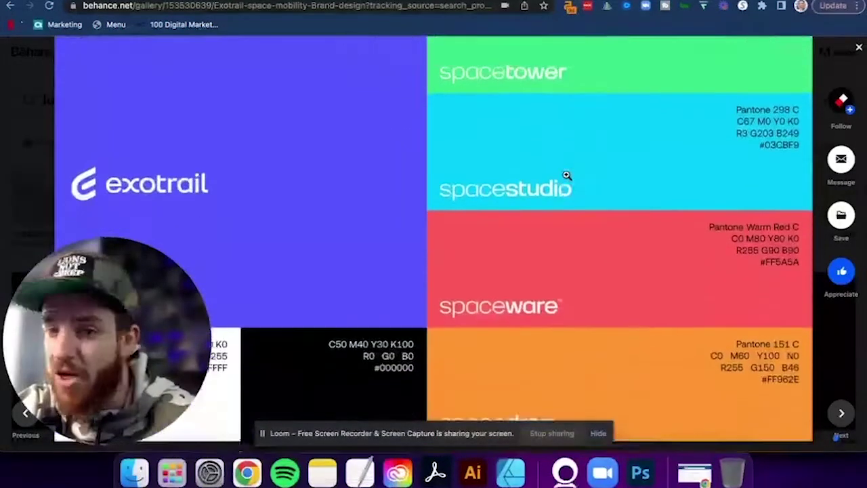
scroll(567, 174, "down", 8)
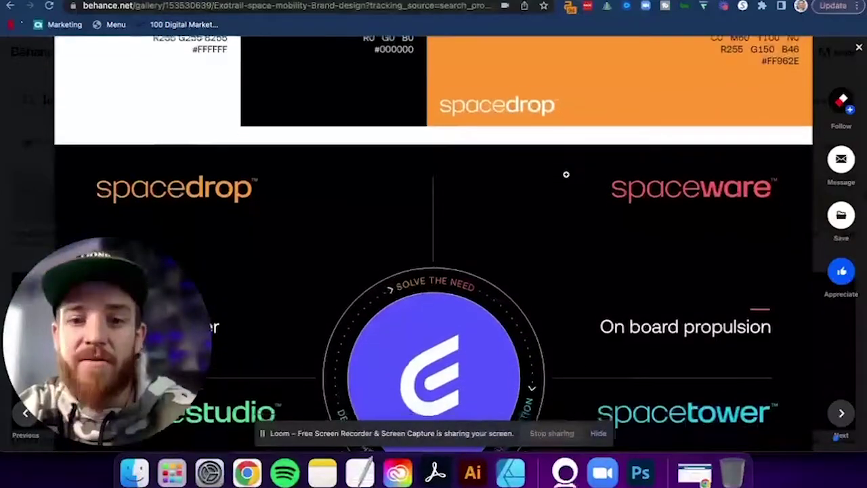
scroll(566, 175, "down", 8)
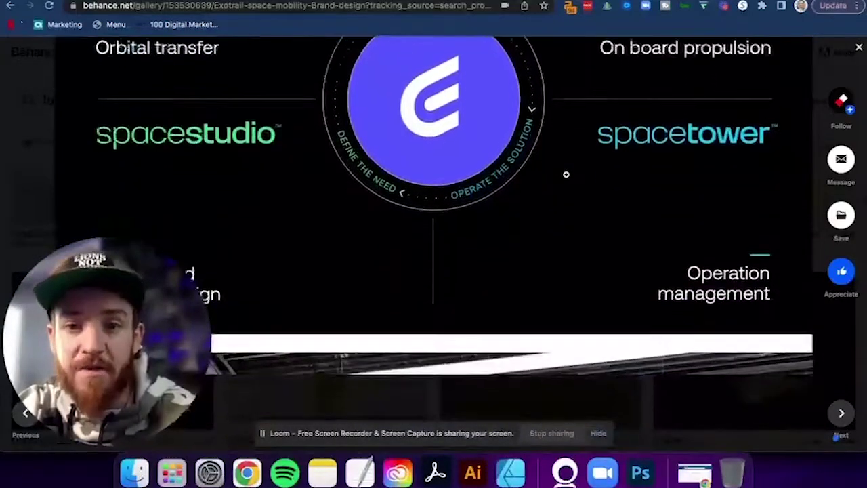
scroll(566, 175, "down", 7)
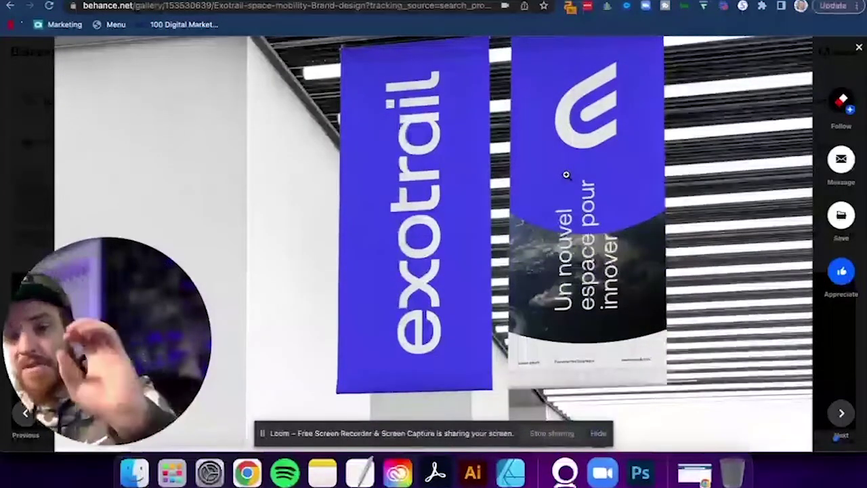
scroll(566, 175, "down", 7)
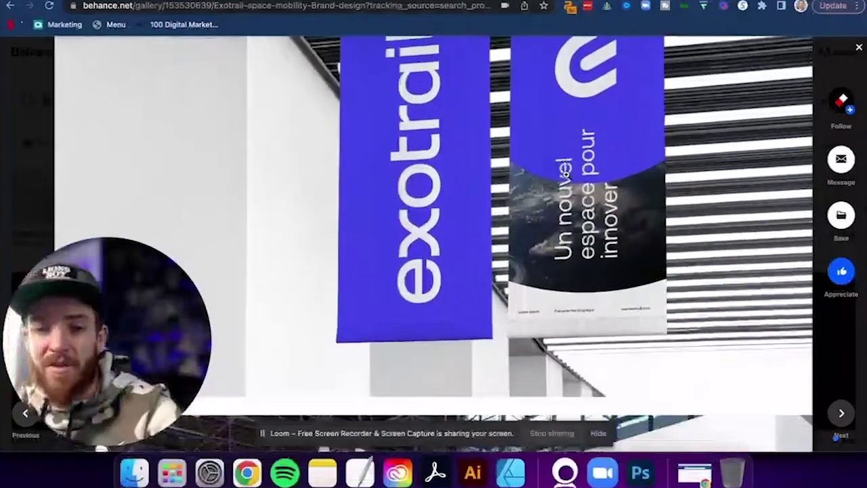
scroll(566, 175, "down", 7)
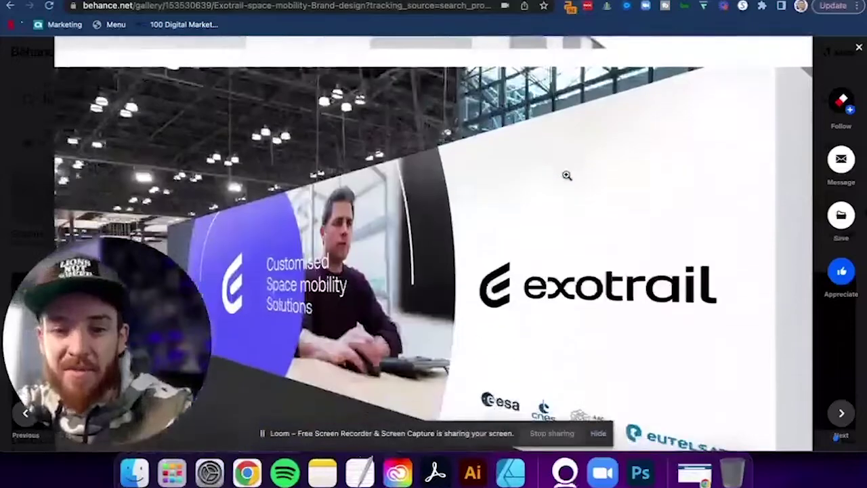
scroll(566, 175, "down", 5)
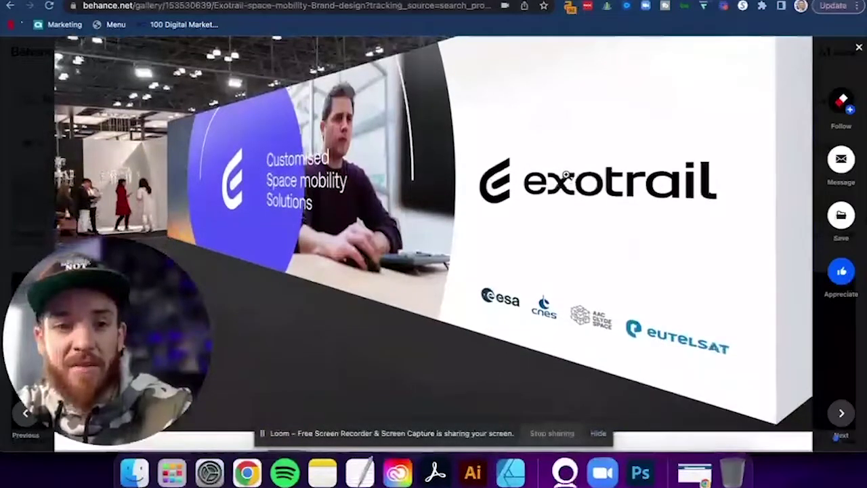
scroll(566, 174, "down", 10)
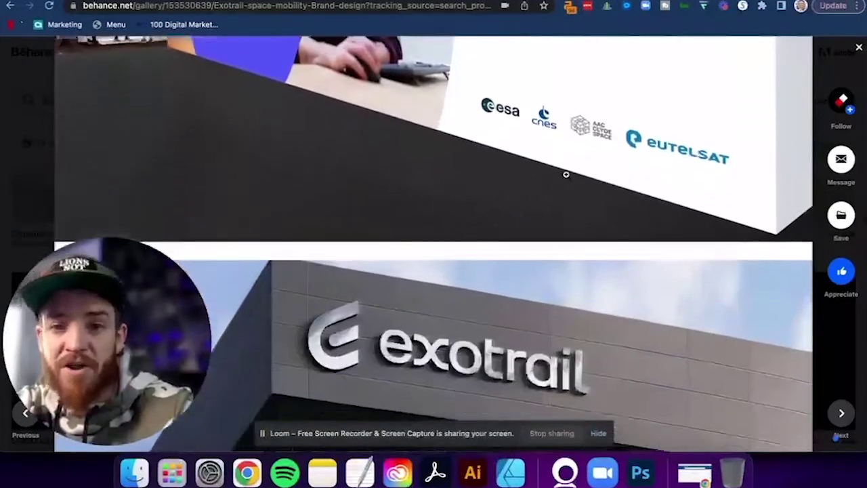
scroll(504, 252, "down", 15)
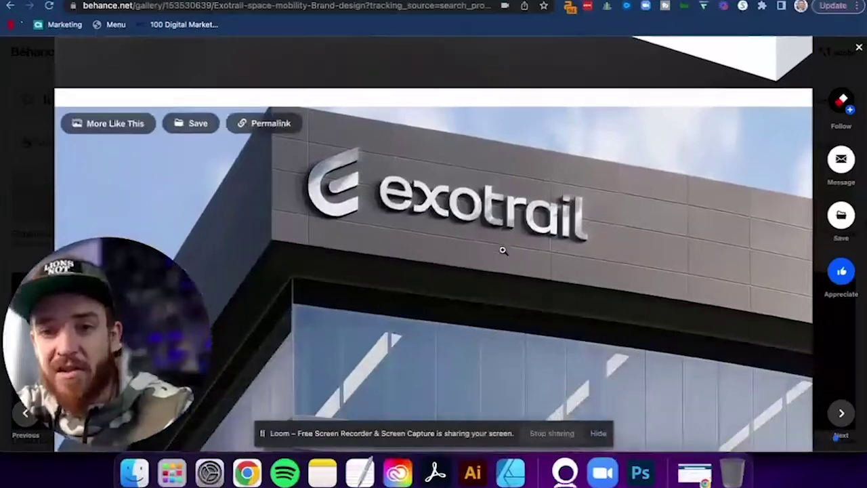
scroll(503, 253, "down", 5)
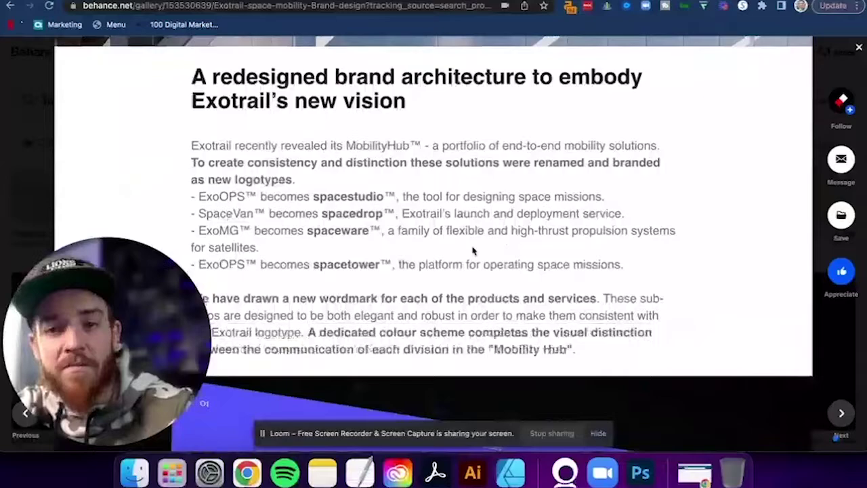
scroll(472, 246, "down", 8)
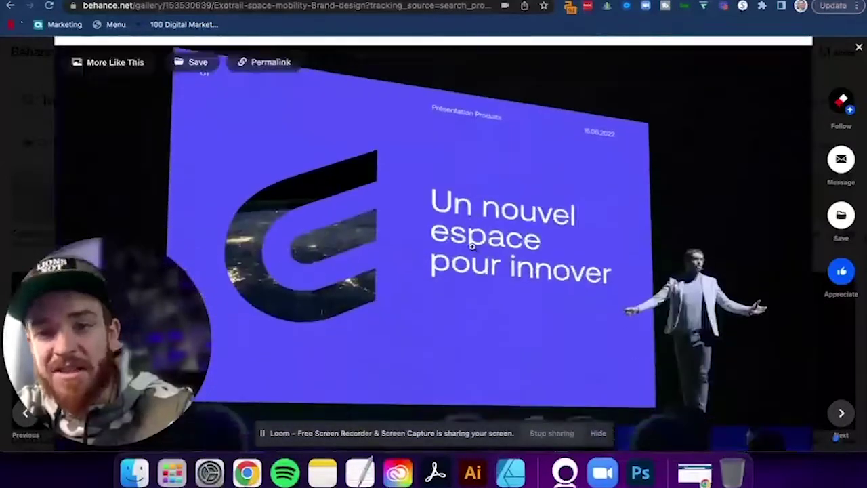
scroll(472, 246, "down", 2)
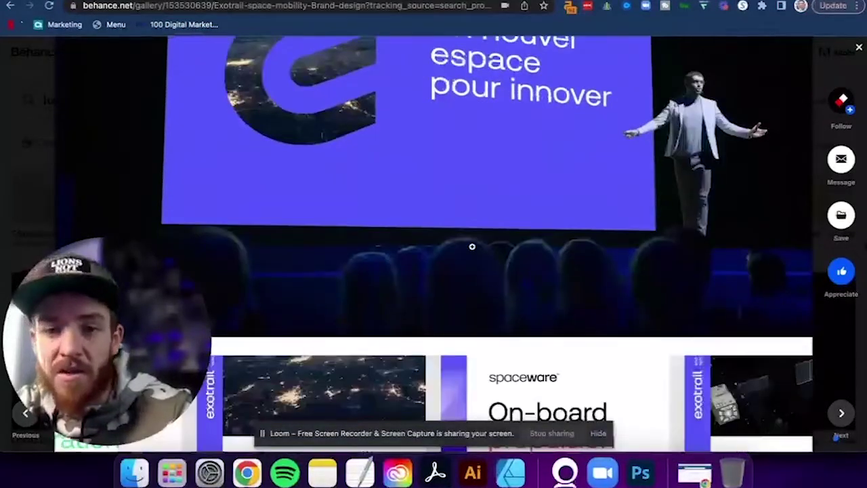
scroll(472, 247, "down", 20)
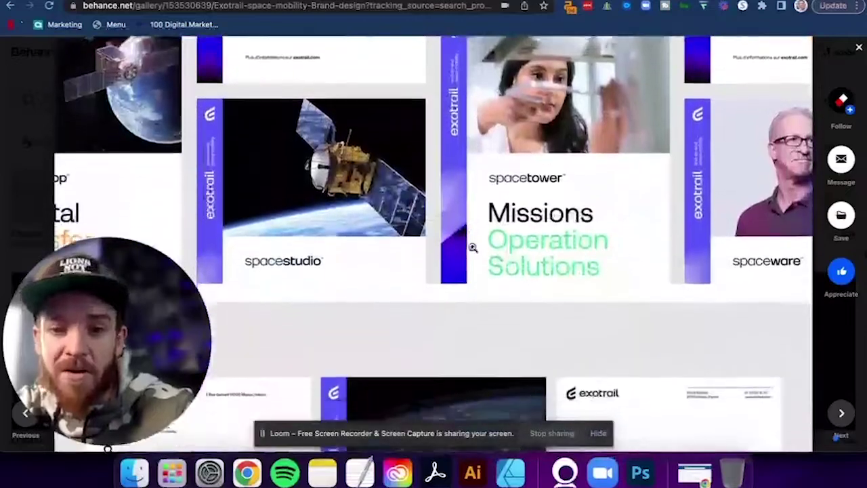
scroll(472, 247, "down", 10)
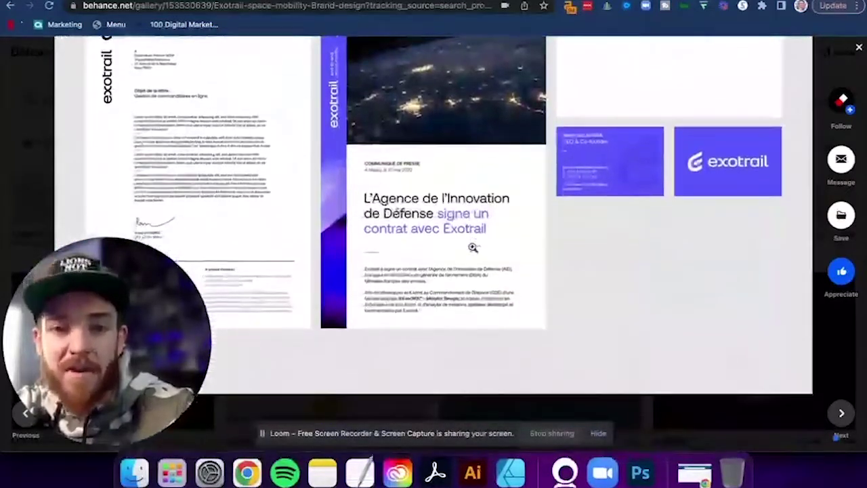
scroll(472, 248, "down", 9)
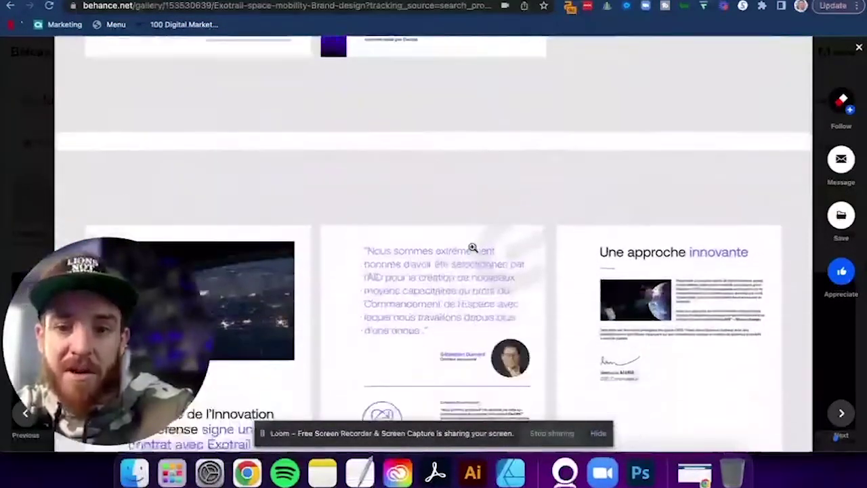
scroll(473, 248, "down", 20)
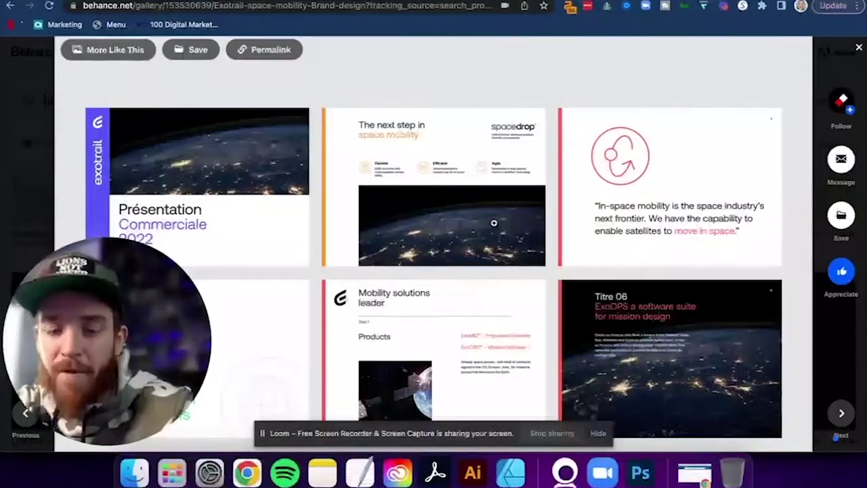
scroll(494, 222, "down", 18)
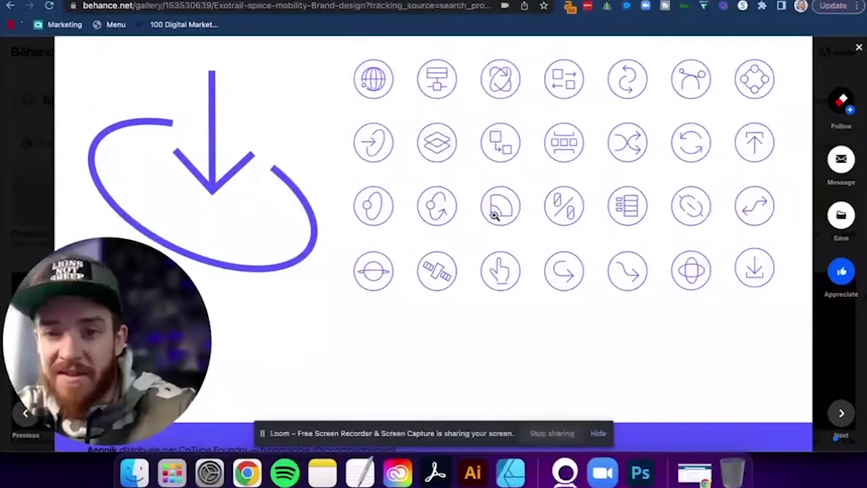
scroll(463, 118, "up", 5)
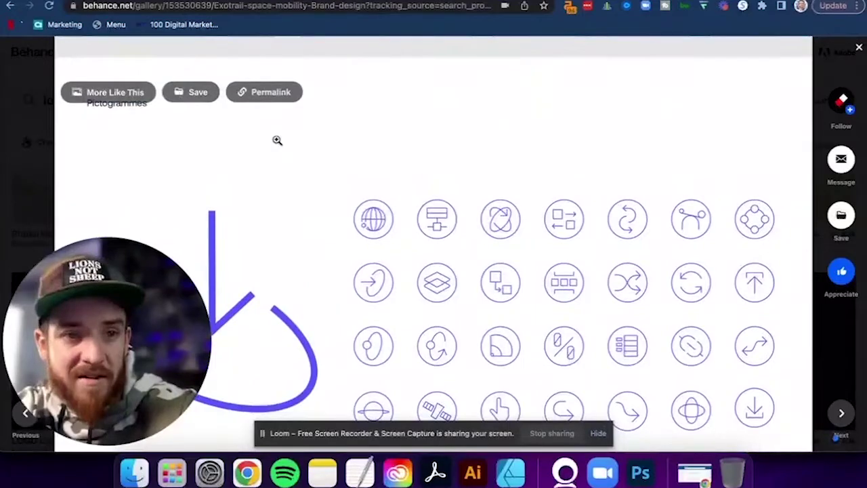
scroll(286, 185, "down", 12)
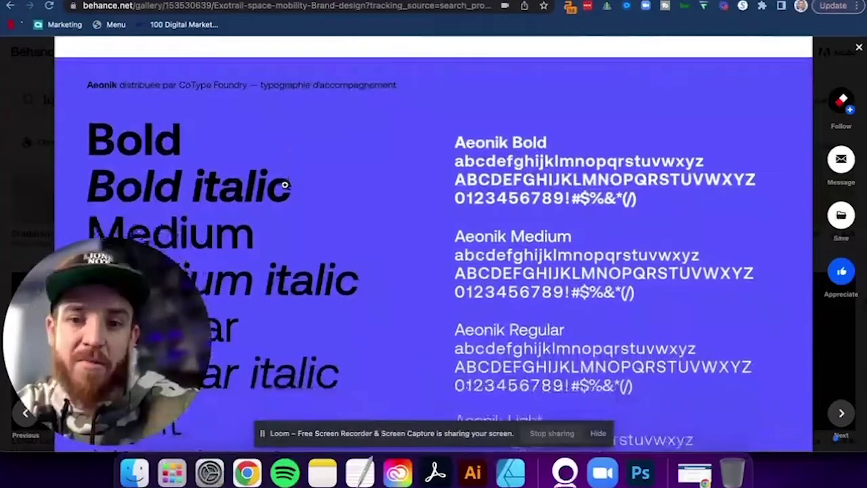
scroll(284, 184, "down", 10)
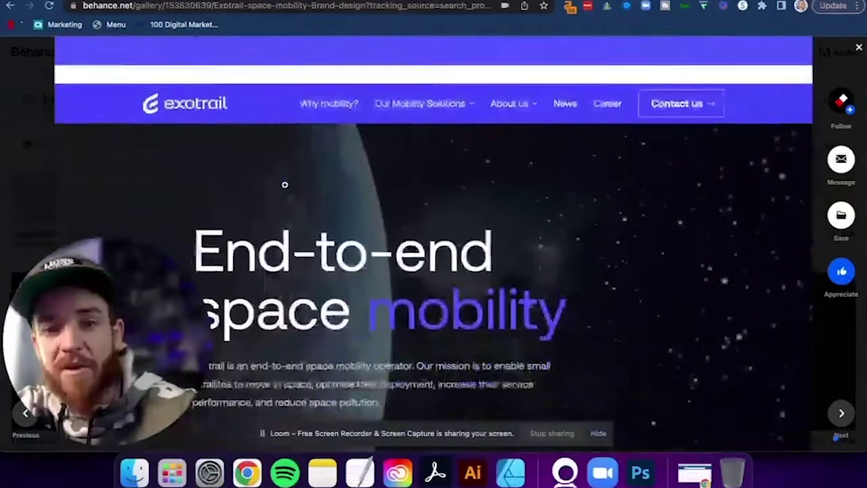
scroll(285, 185, "down", 10)
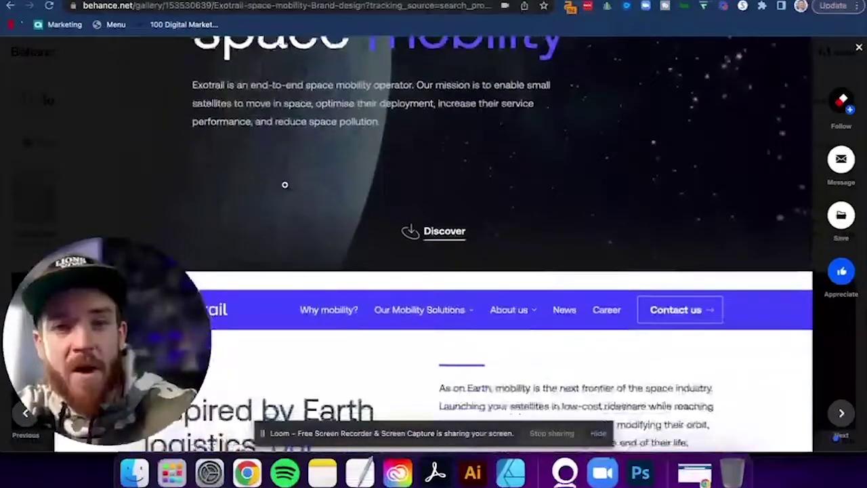
scroll(285, 184, "down", 8)
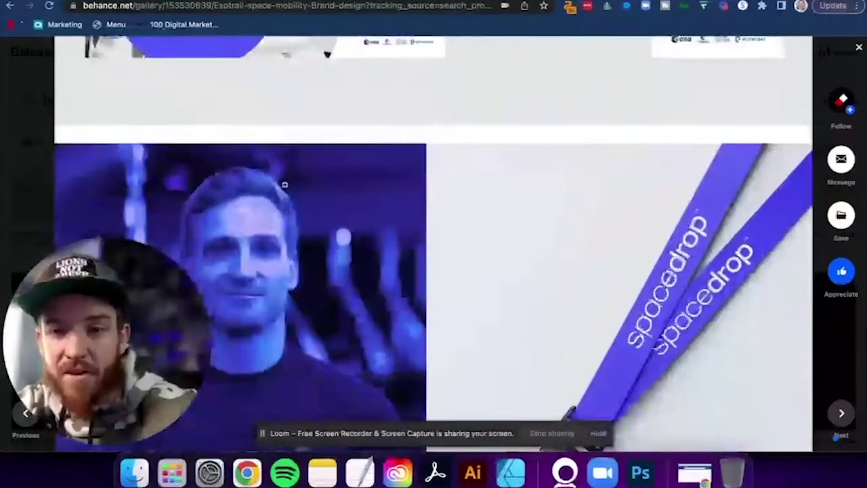
scroll(284, 184, "down", 4)
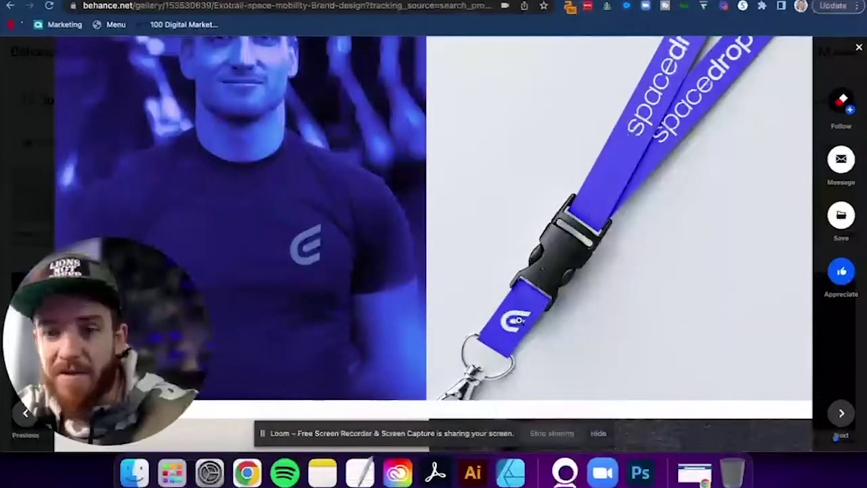
scroll(519, 317, "down", 5)
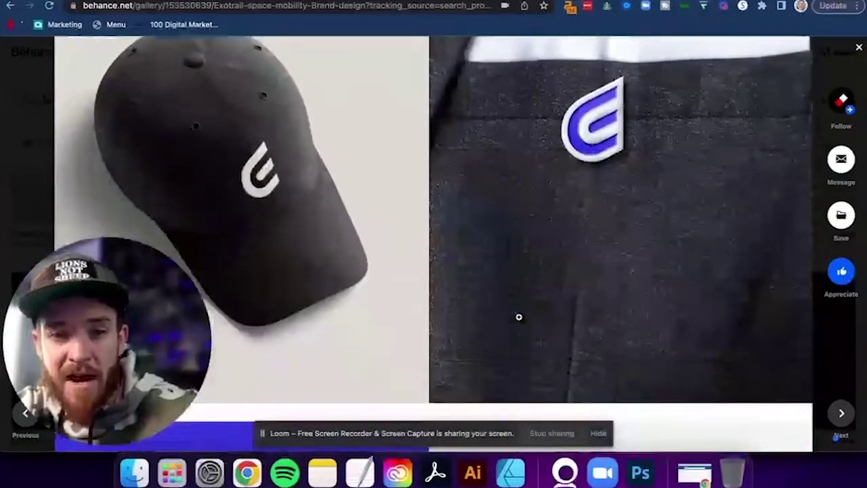
scroll(519, 317, "down", 3)
scroll(519, 317, "down", 5)
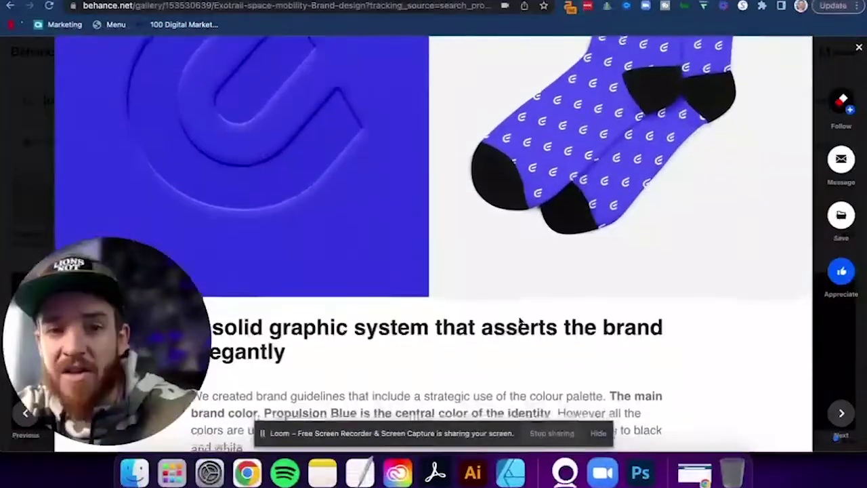
scroll(519, 320, "down", 10)
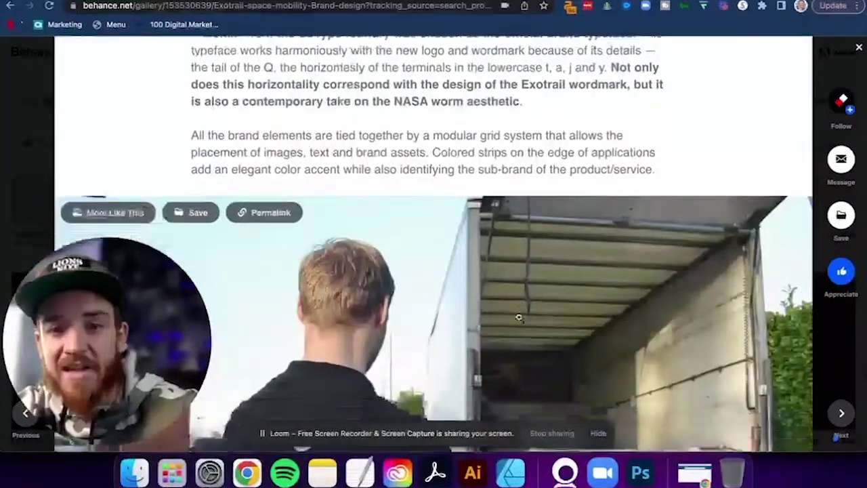
scroll(519, 317, "down", 10)
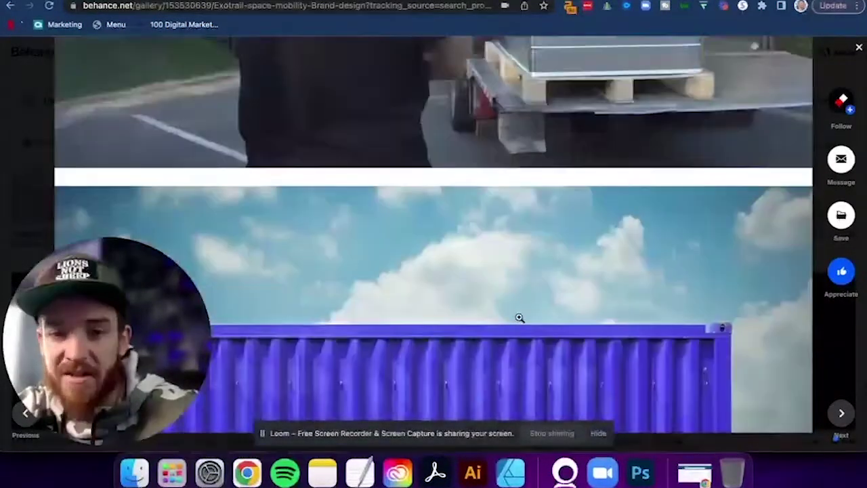
scroll(519, 317, "down", 10)
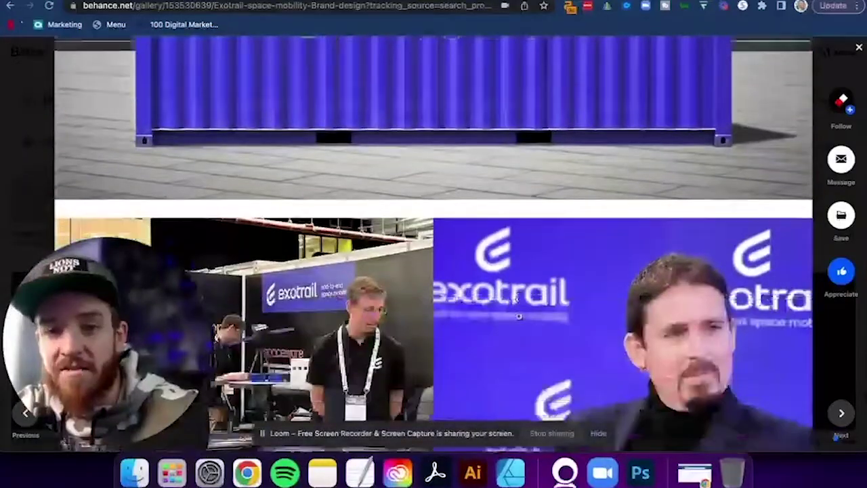
scroll(519, 317, "down", 5)
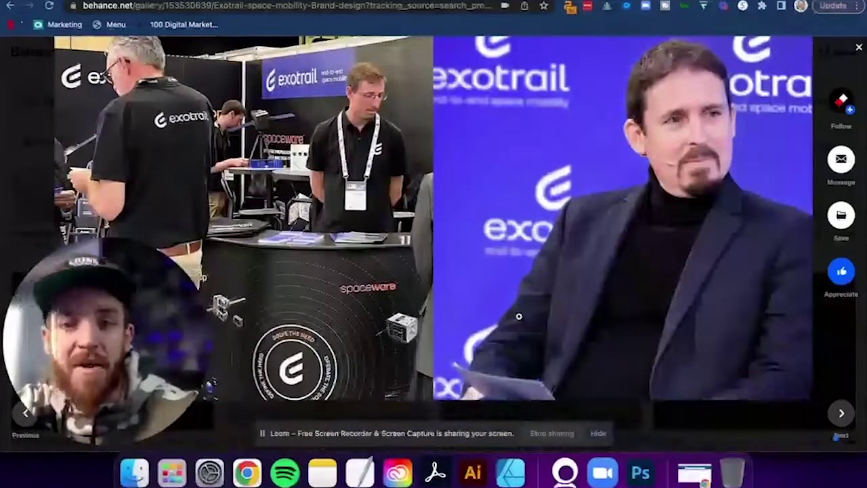
scroll(519, 316, "down", 10)
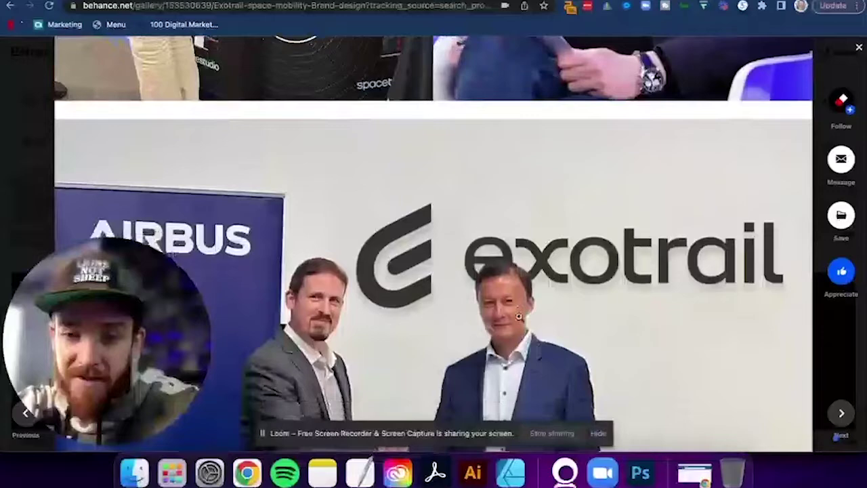
scroll(518, 316, "down", 10)
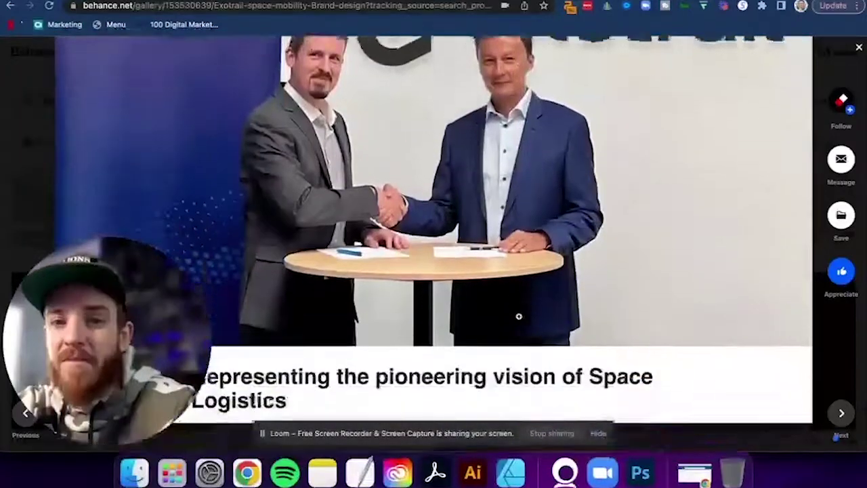
scroll(519, 321, "down", 10)
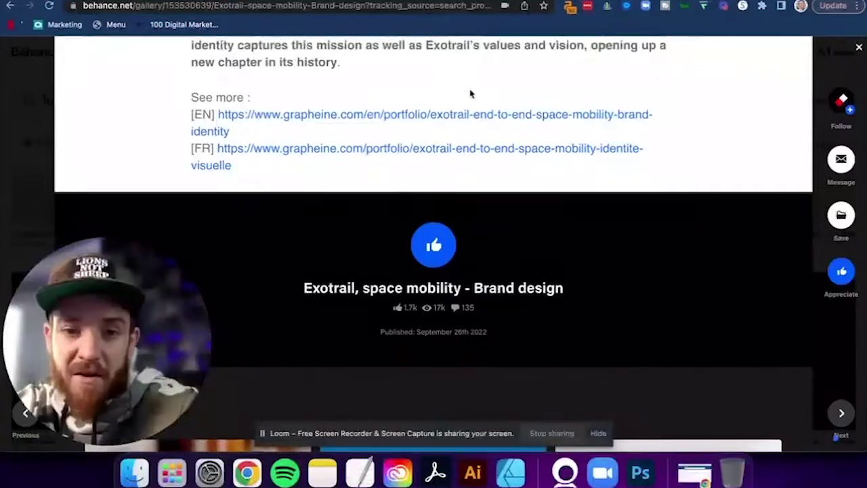
scroll(472, 95, "down", 1)
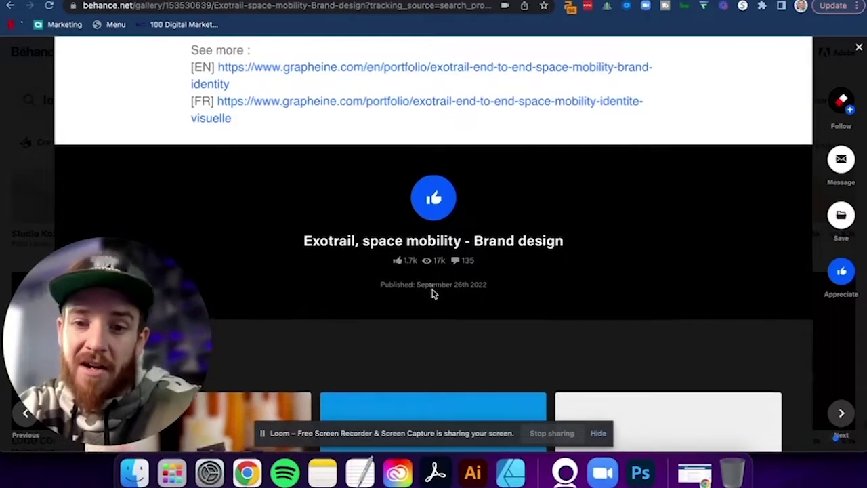
scroll(432, 290, "up", 4)
scroll(433, 289, "up", 15)
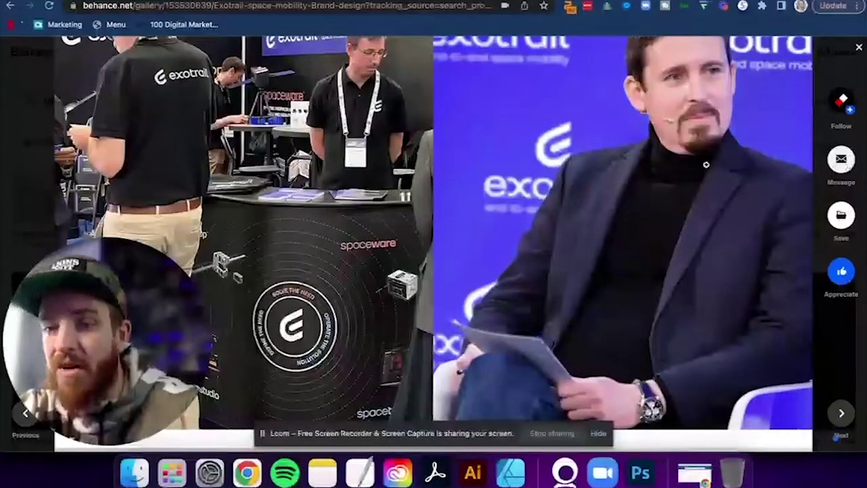
Appreciate the Exotrail space mobility brand design project
left_click(837, 270)
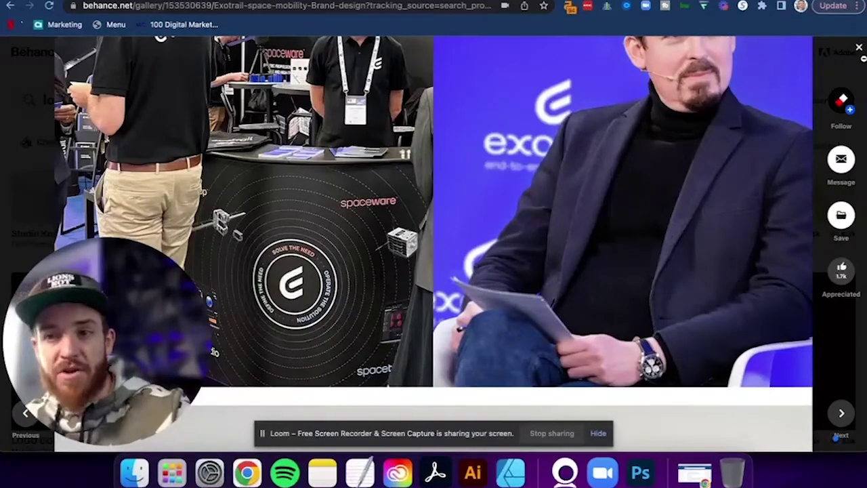
Close the Exotrail project and start a new project from Share Your Work > Project
left_click(860, 47)
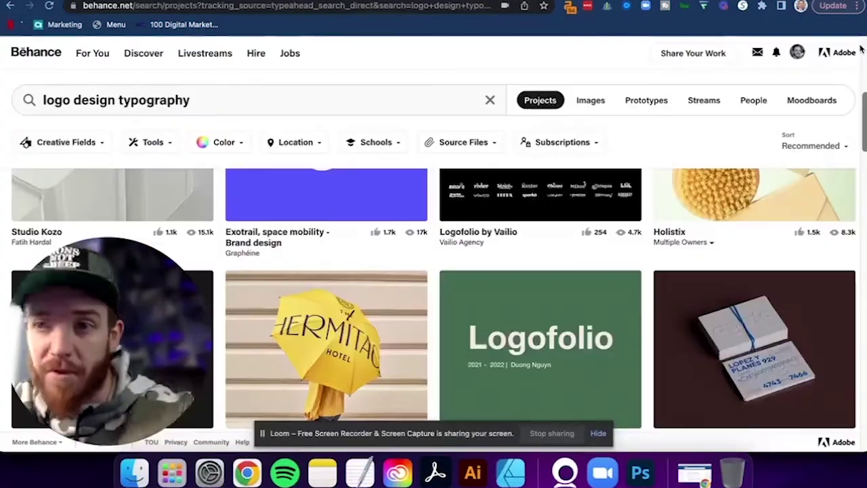
mouse_move(694, 57)
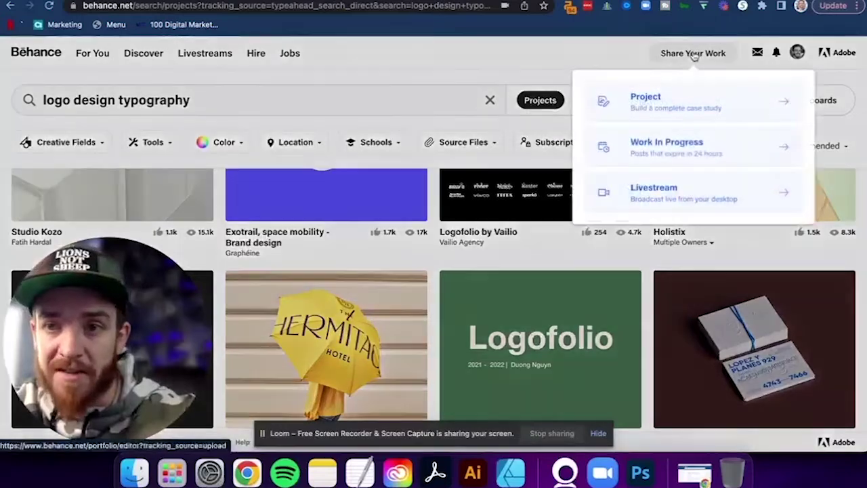
left_click(679, 101)
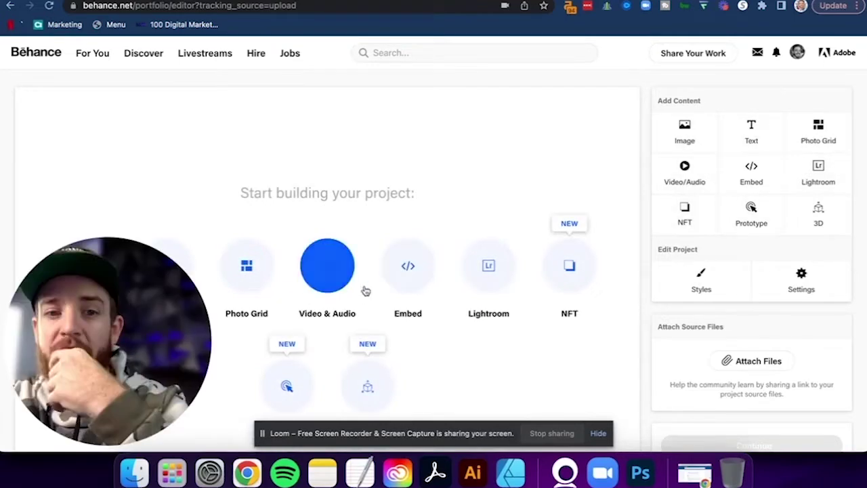
scroll(352, 208, "down", 3)
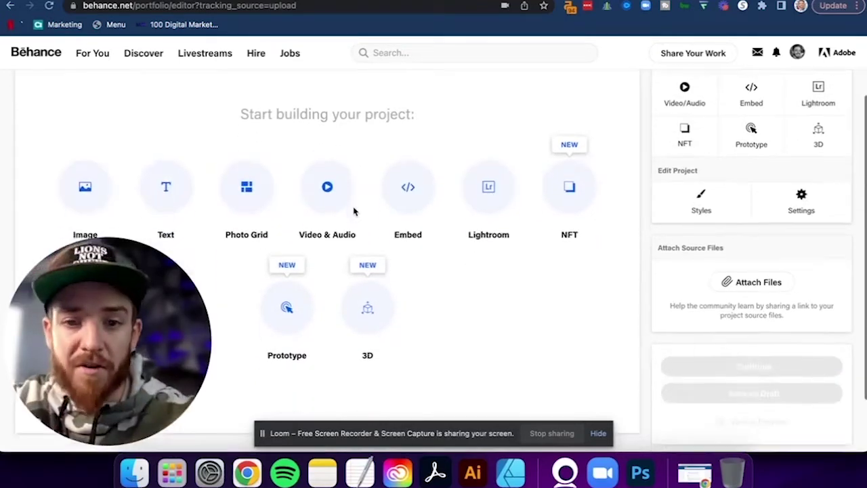
Add a Cruz Landscaping text block formatted centred, bold, 22-point Arial Black
left_click(165, 159)
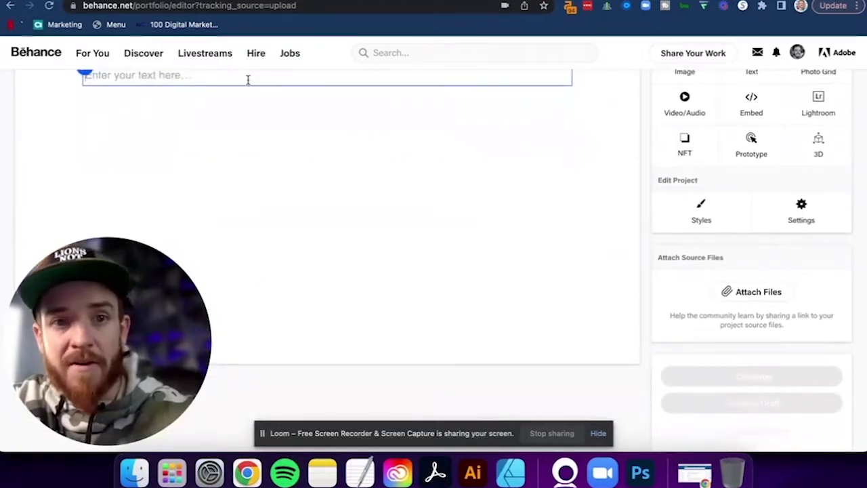
type("Cruz Landscaping")
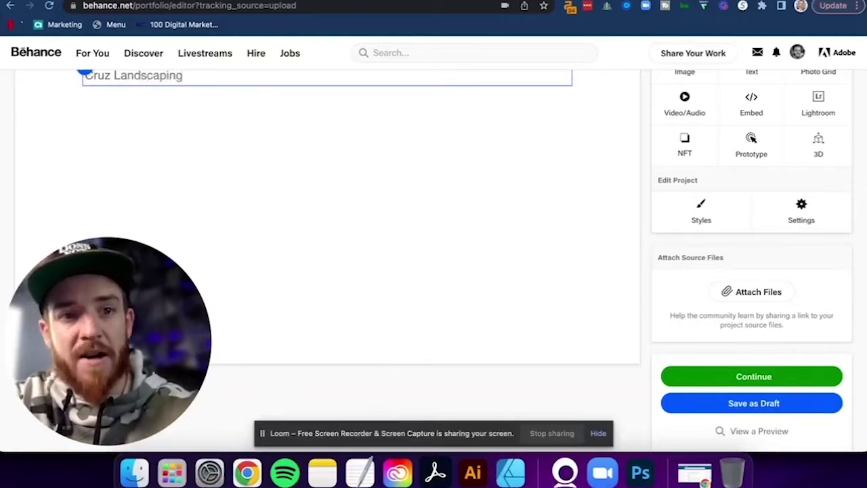
scroll(248, 84, "up", 2)
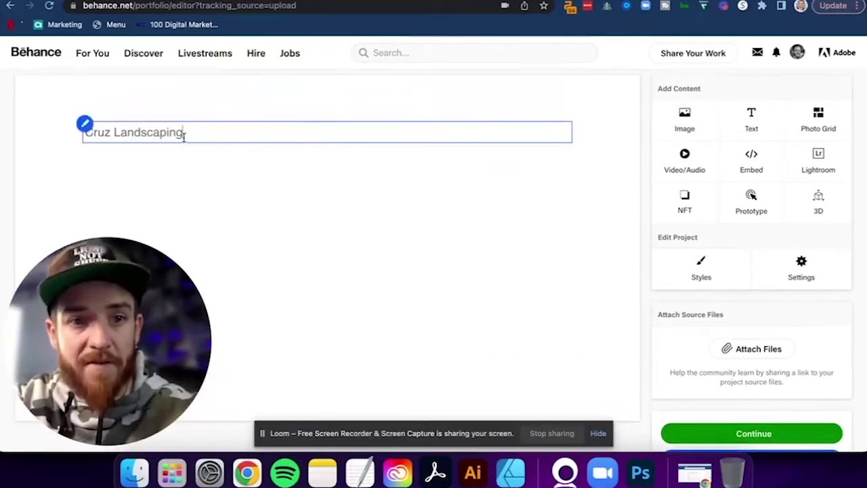
triple_click(184, 136)
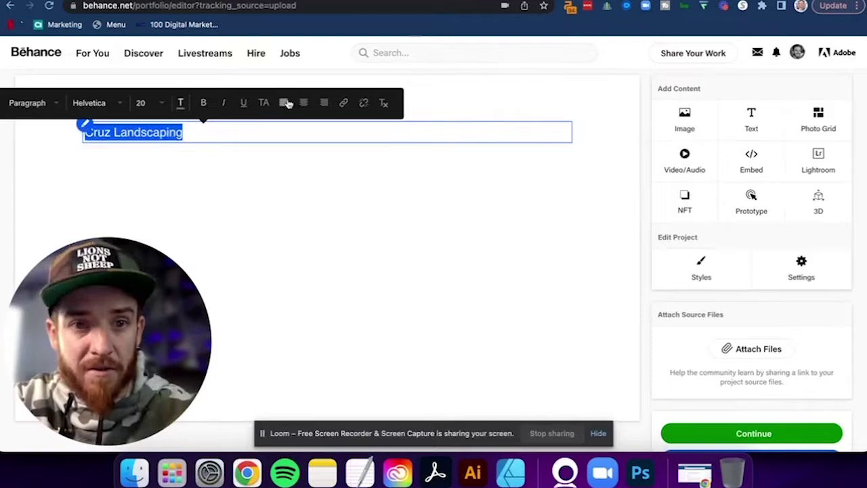
left_click(303, 103)
left_click(332, 103)
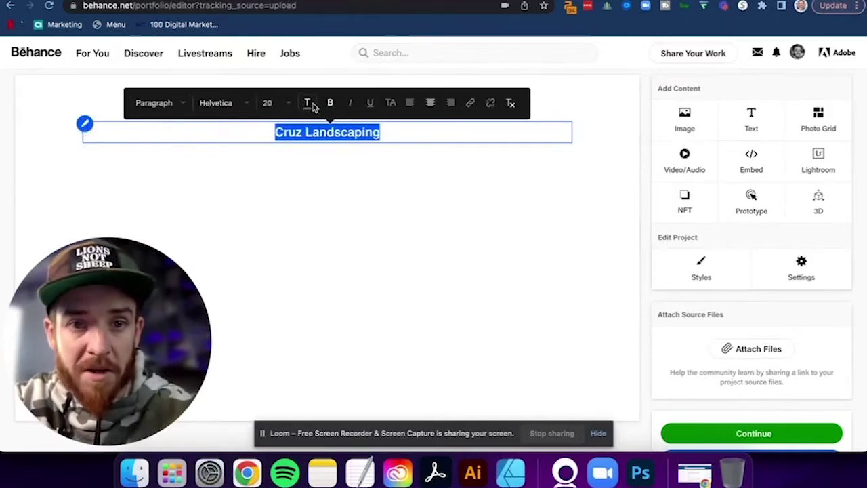
left_click(289, 103)
scroll(307, 229, "down", 5)
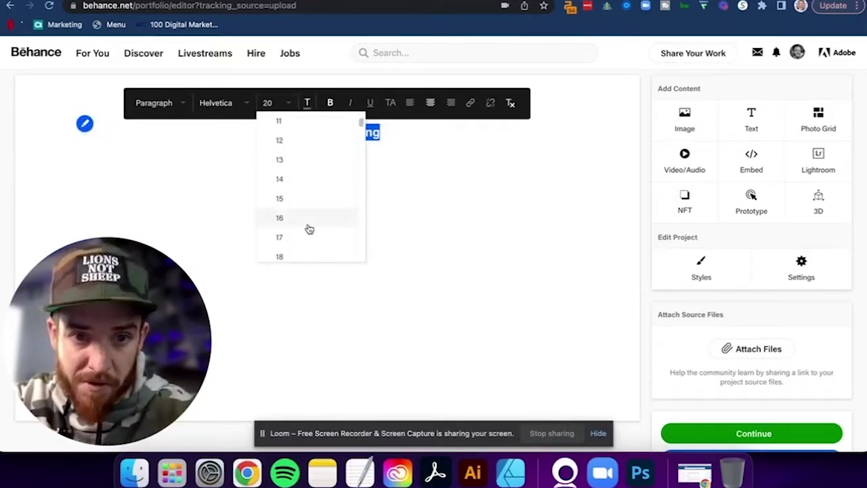
scroll(298, 255, "down", 2)
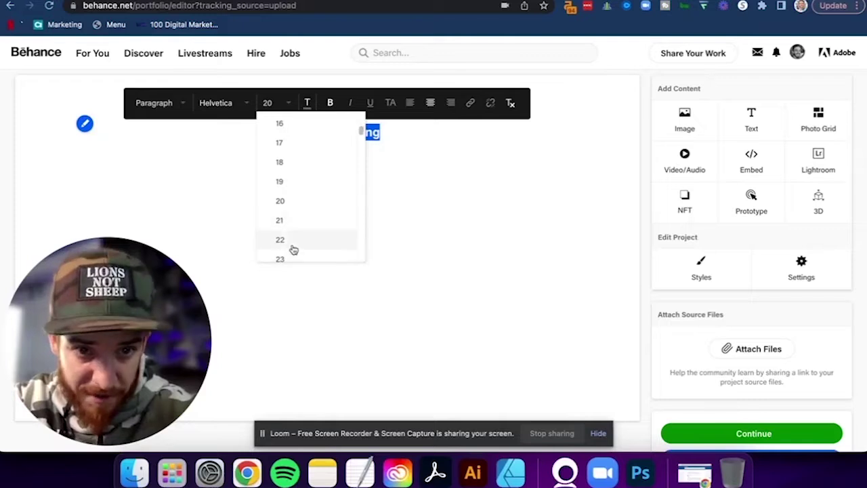
left_click(293, 239)
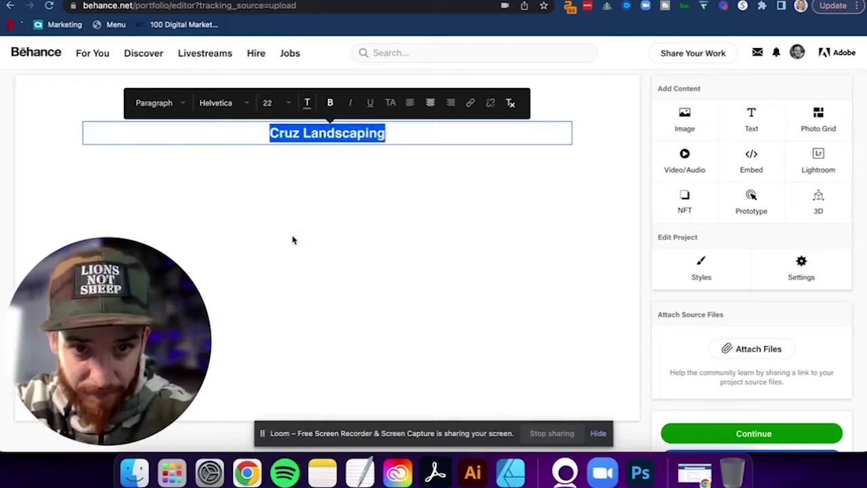
left_click(246, 104)
scroll(248, 175, "down", 5)
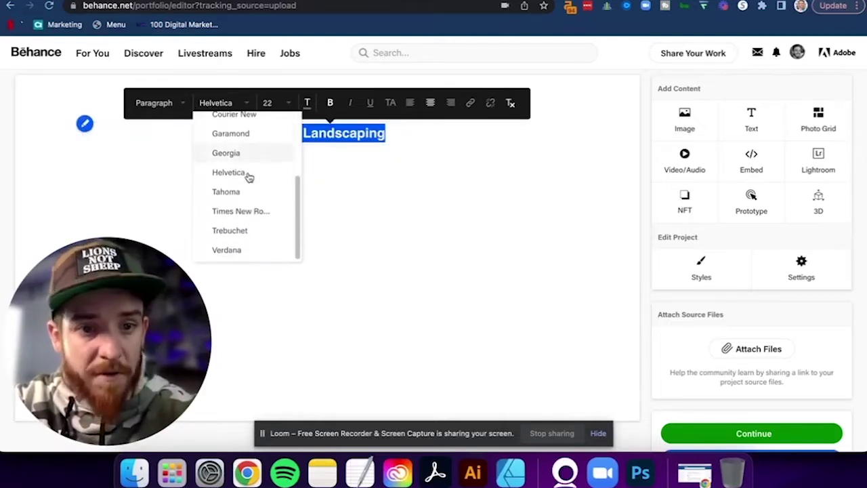
scroll(248, 174, "up", 5)
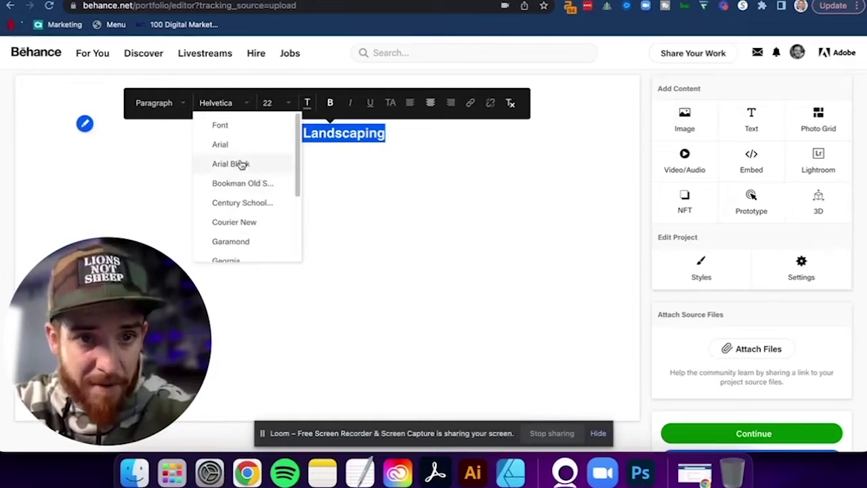
left_click(234, 164)
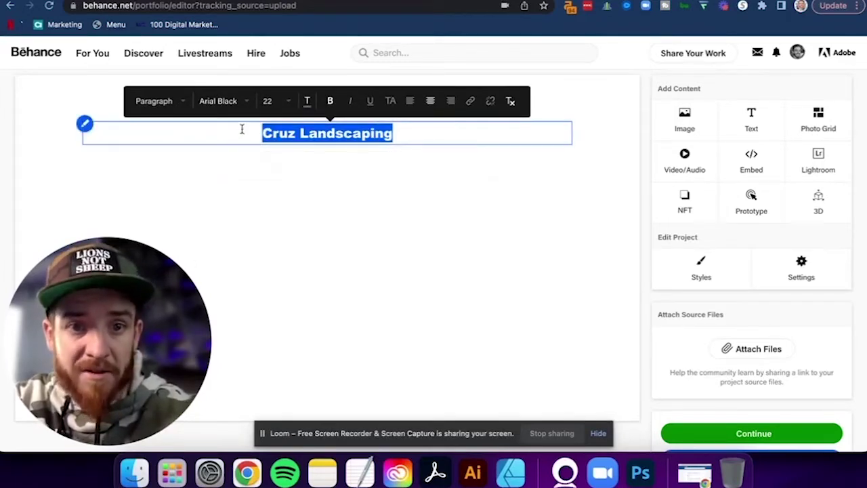
left_click(241, 128)
Append 'Services' to the heading and colour it dark grey #333333
type("Services")
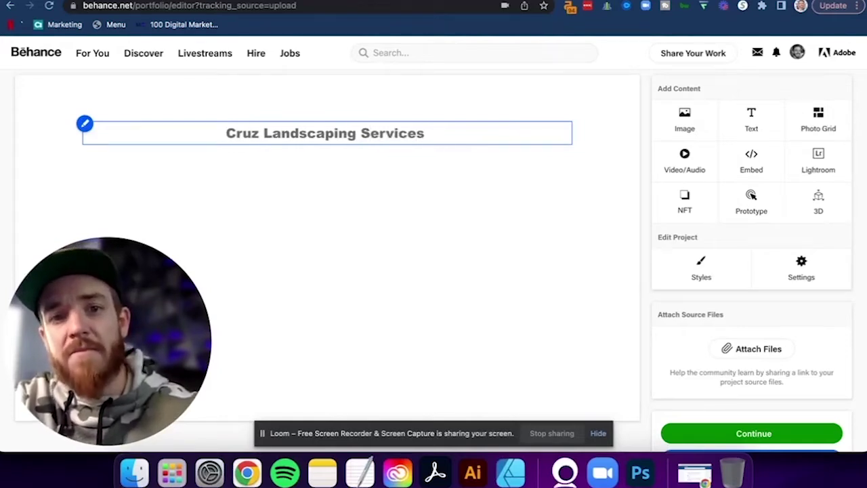
key("BackSpace")
triple_click(268, 126)
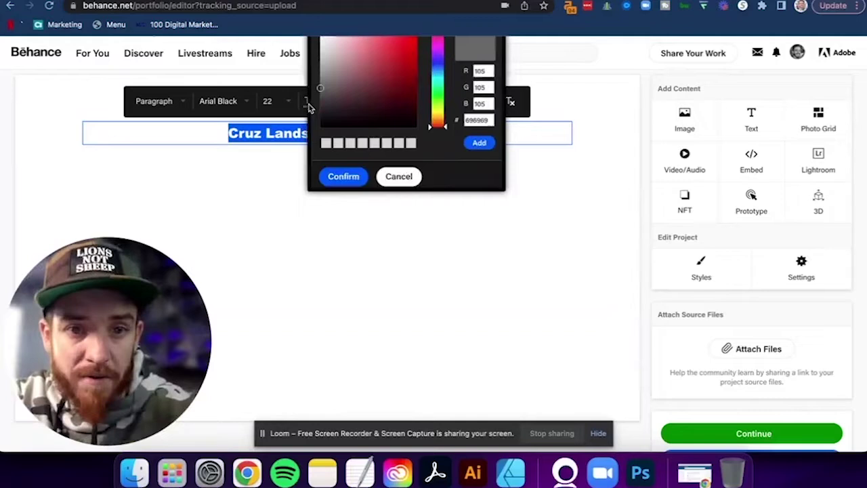
left_click(476, 120)
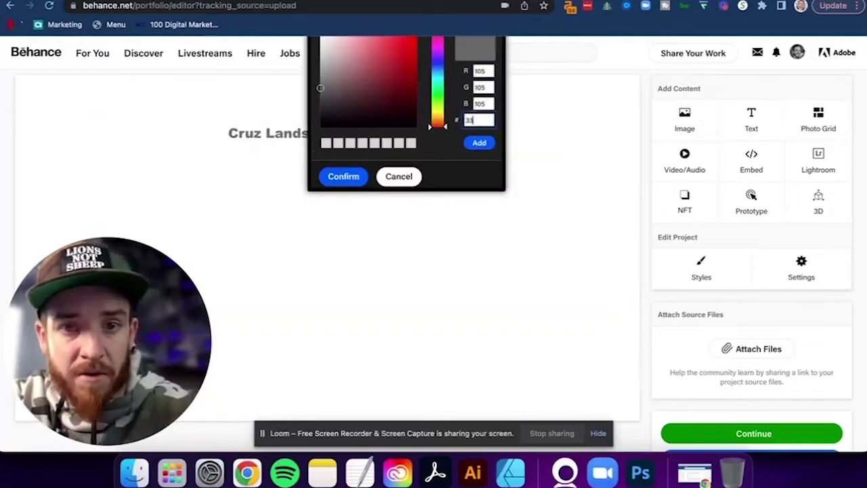
left_click(492, 145)
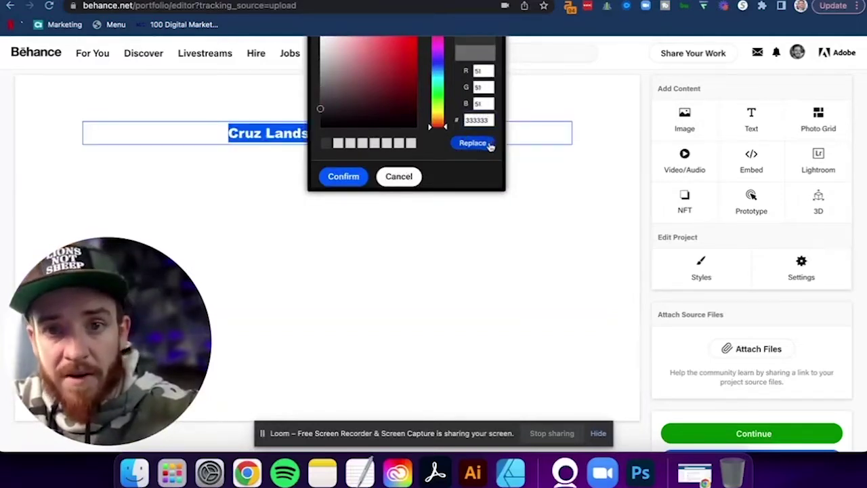
left_click(345, 177)
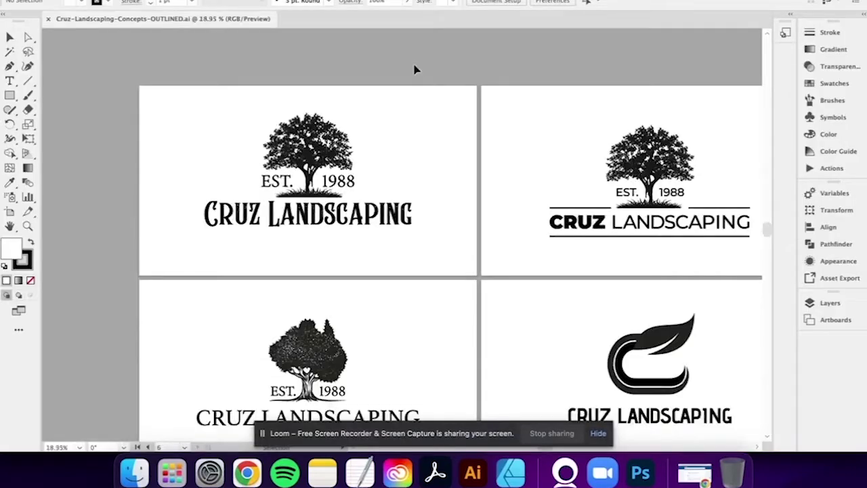
Zoom and pan the Illustrator view until all six Cruz Landscaping logo artboards are visible
scroll(414, 70, "down", 2)
scroll(414, 70, "right", 2)
scroll(416, 70, "up", 2)
scroll(416, 70, "right", 2)
scroll(416, 70, "up", 1)
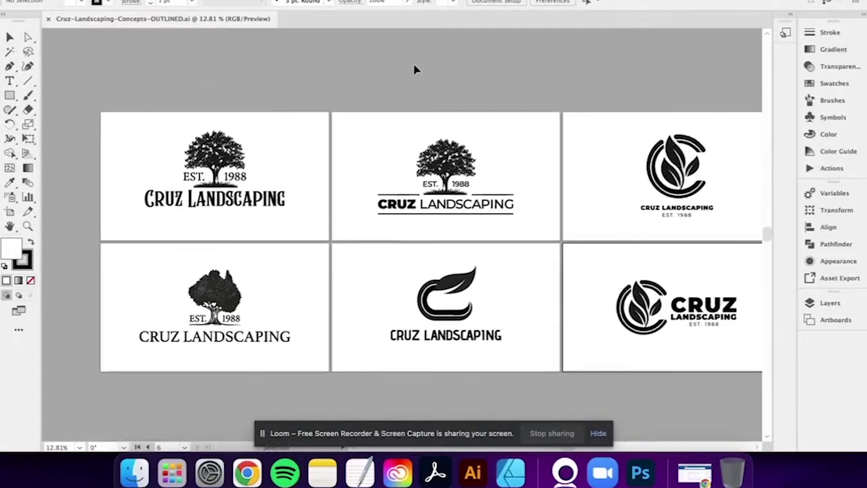
scroll(416, 70, "down", 1)
scroll(416, 70, "right", 2)
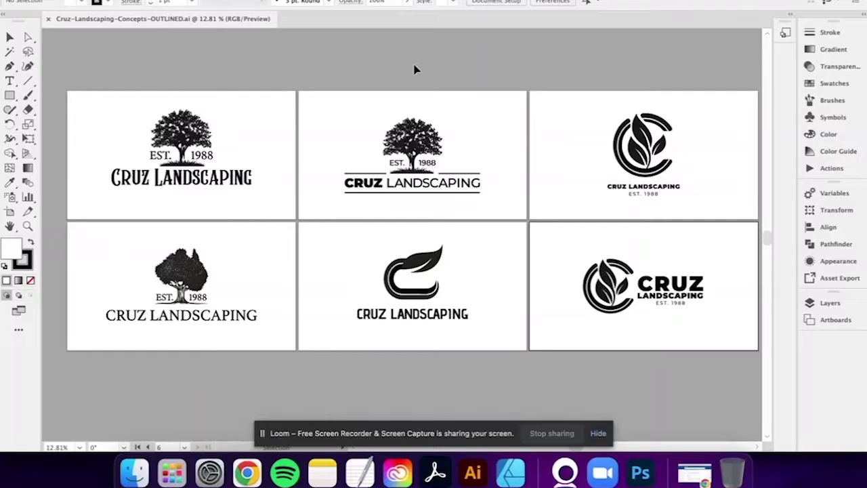
Nudge the tree logo lower and rename Artboard 1 to Cruz-Concept-1 for export
left_click(256, 194)
left_click_drag(257, 194, 257, 201)
left_click(81, 1)
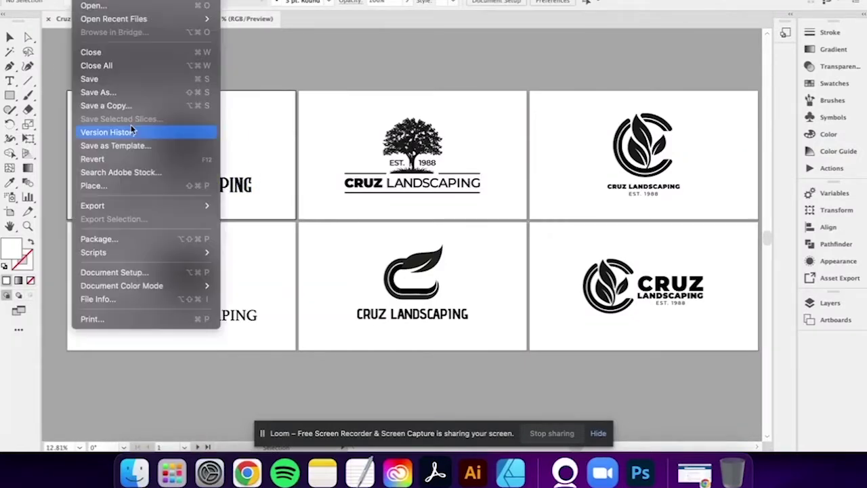
mouse_move(197, 203)
left_click(261, 219)
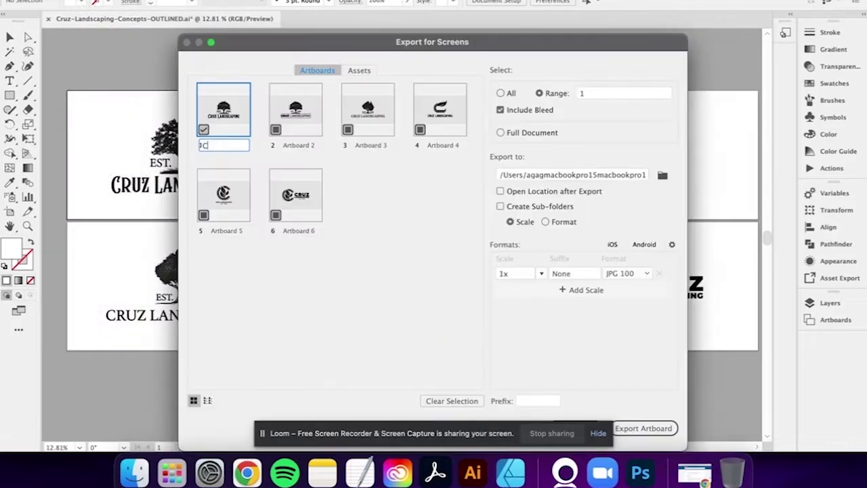
type("cept-1")
left_click(381, 196)
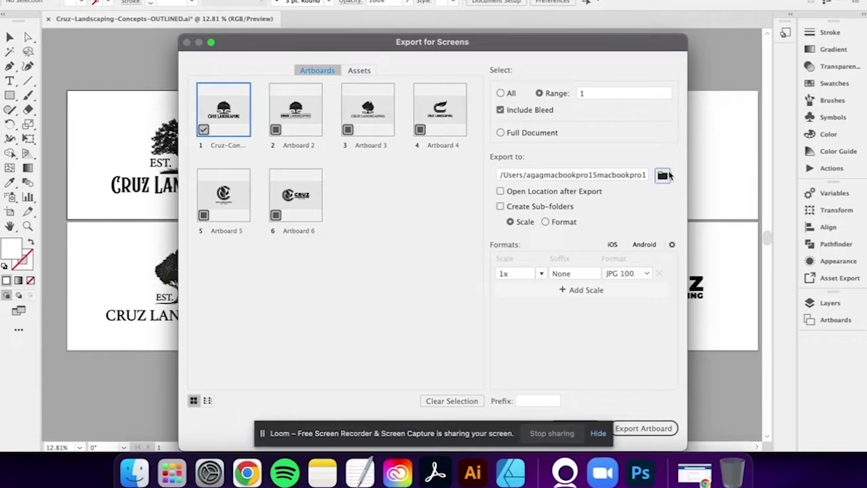
Export the Cruz-Concept-1 artboard to 01-Logo Files as JPG, 2x PNG and SVG
left_click(667, 175)
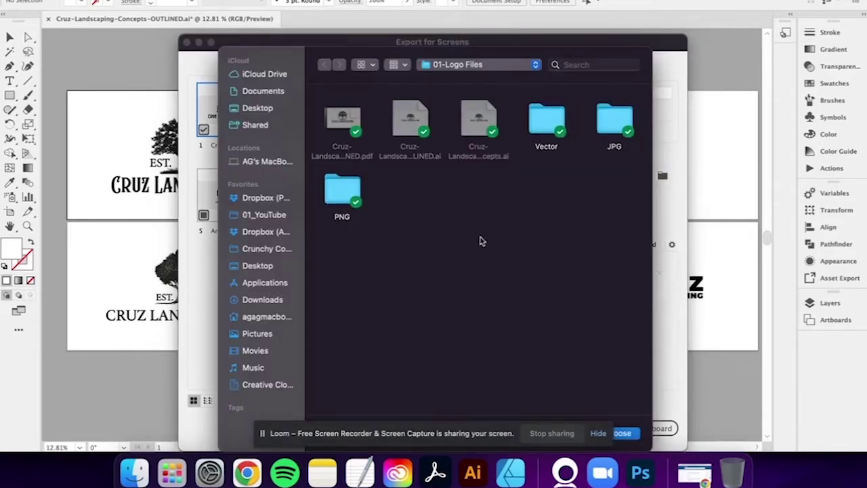
left_click(623, 433)
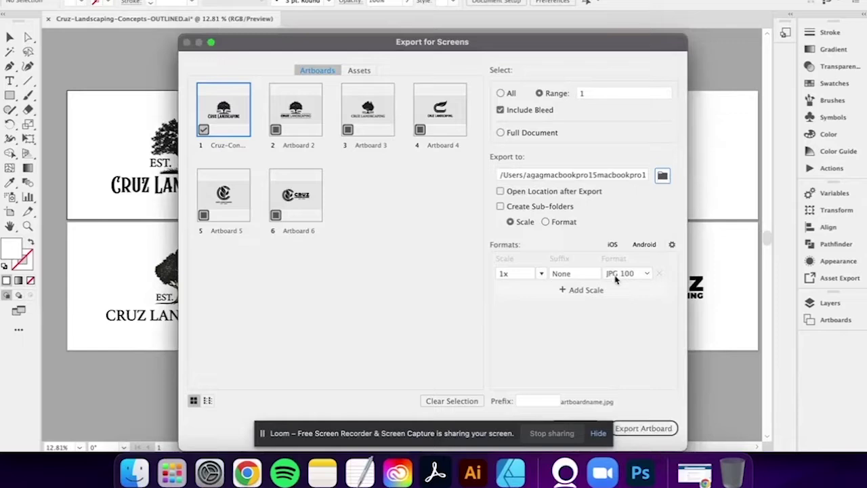
left_click(581, 307)
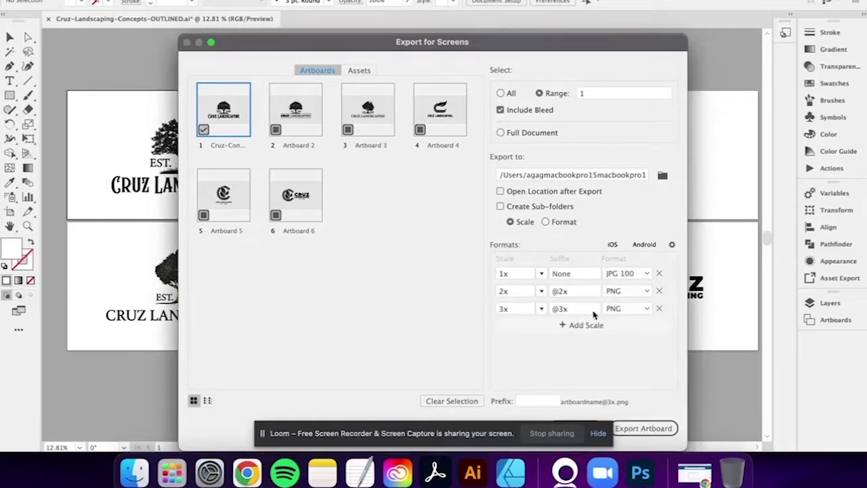
left_click(613, 309)
left_click(622, 401)
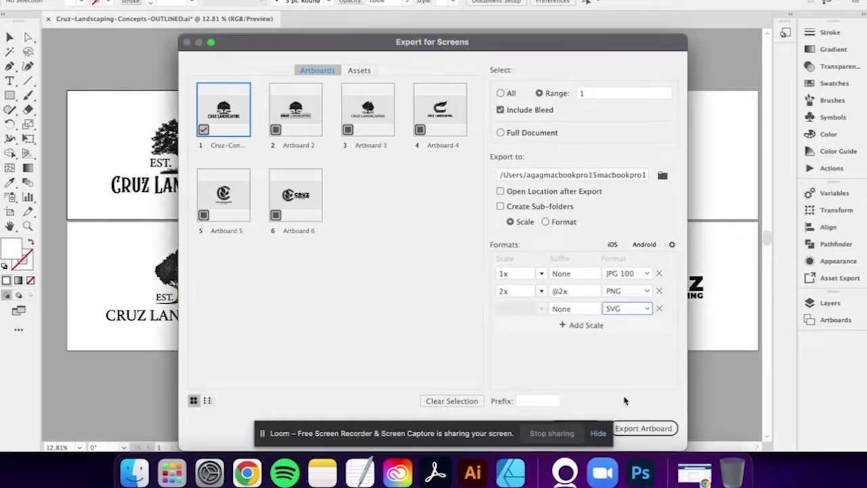
left_click_drag(558, 46, 557, 0)
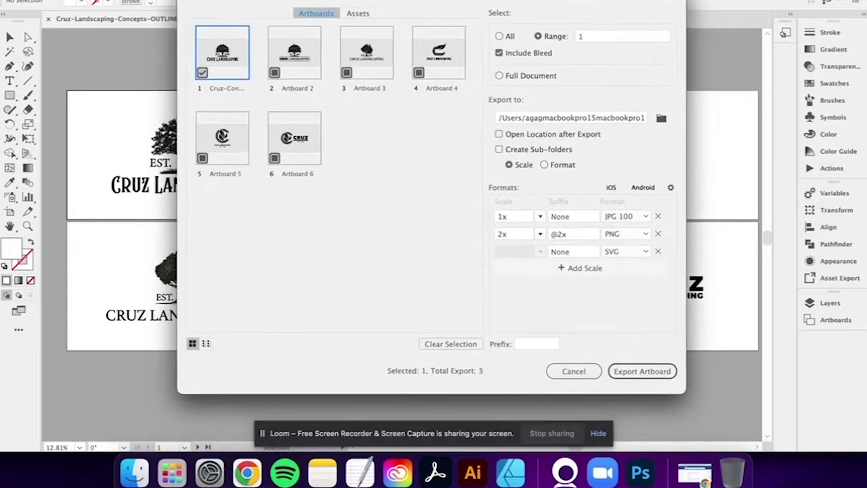
left_click(364, 13)
left_click(327, 13)
left_click(641, 371)
left_click(640, 371)
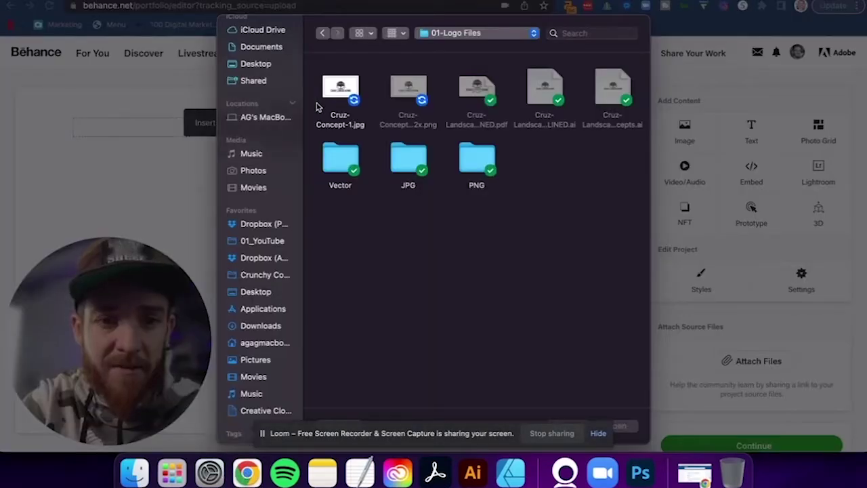
Insert Cruz-Concept-1.jpg into the project and tag it Oak Tree and Landscaping Logo
double_click(338, 92)
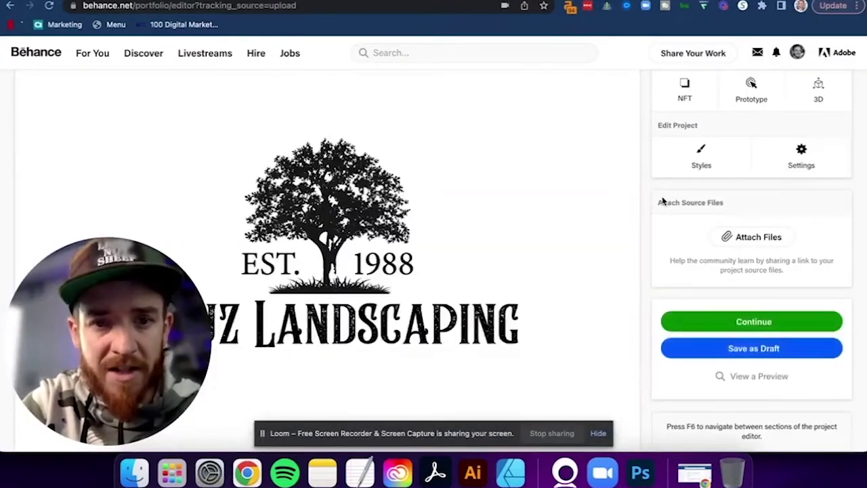
scroll(663, 201, "up", 4)
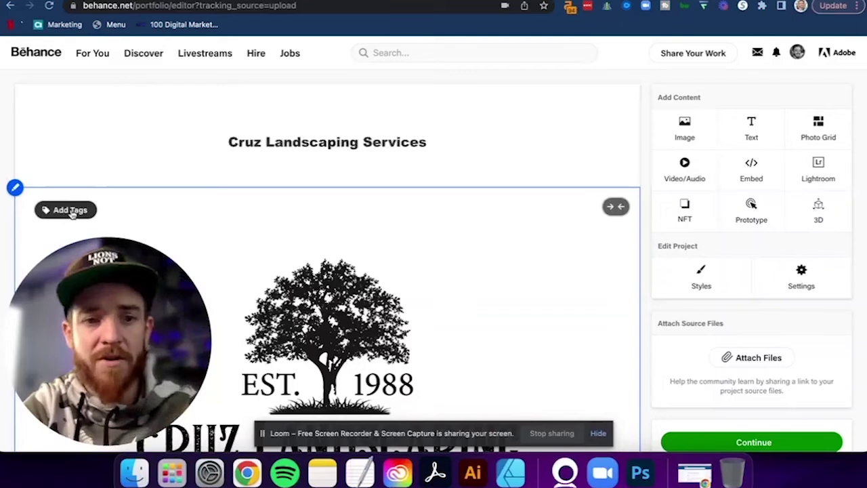
left_click(70, 210)
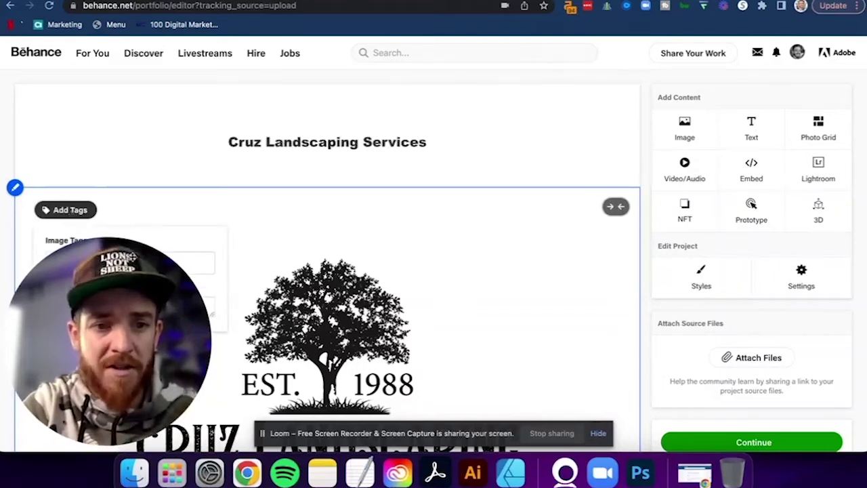
type("Oak T")
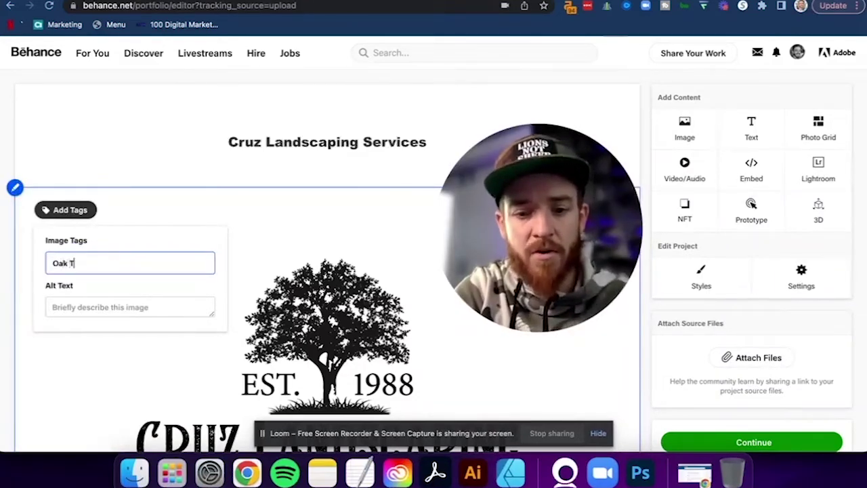
type("ree")
key("Return")
type("Landscaping")
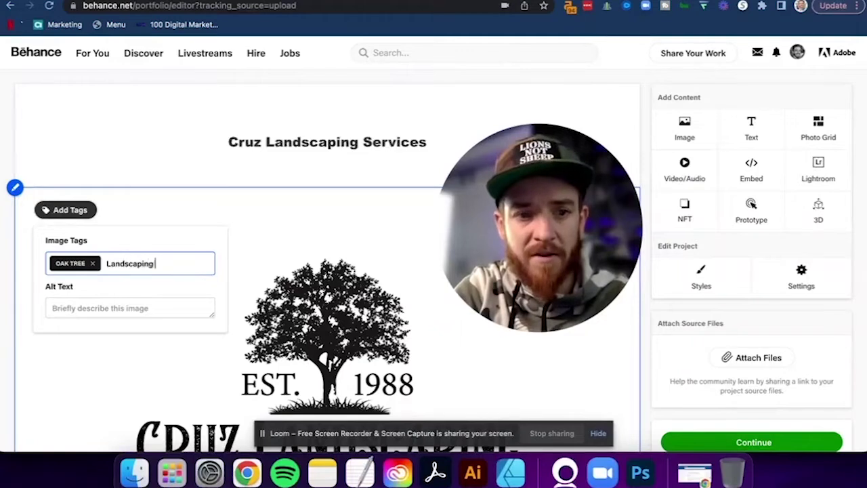
type(" Logo")
key("Return")
Add Landscaper and Tree Logo Design as further image tags
type("Landscaper Logo")
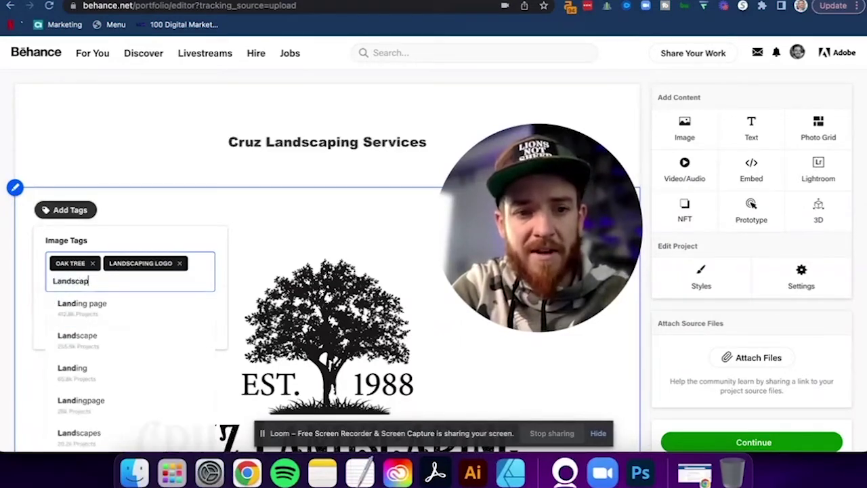
key("BackSpace")
key("BackSpace")
key("BackSpace")
key("BackSpace")
key("BackSpace")
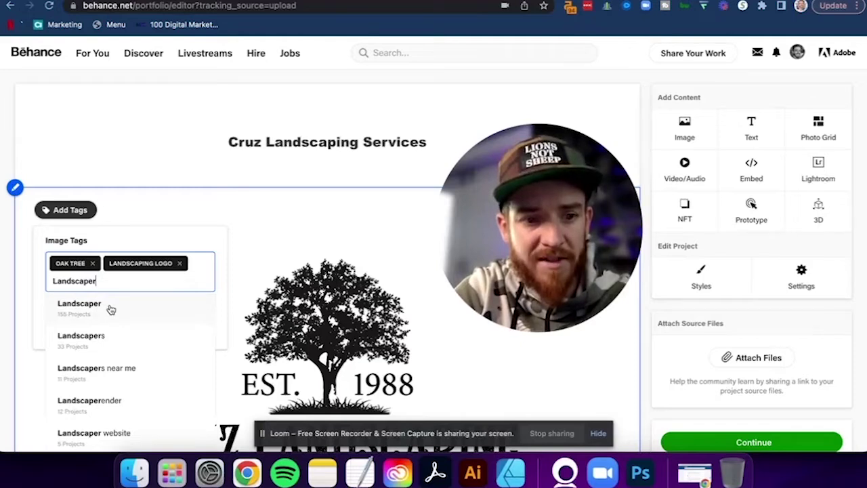
left_click(108, 306)
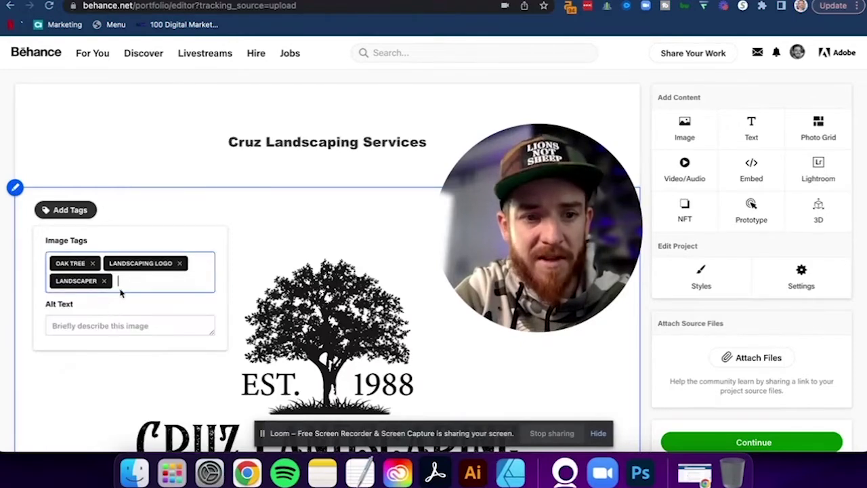
type("Tree logo d")
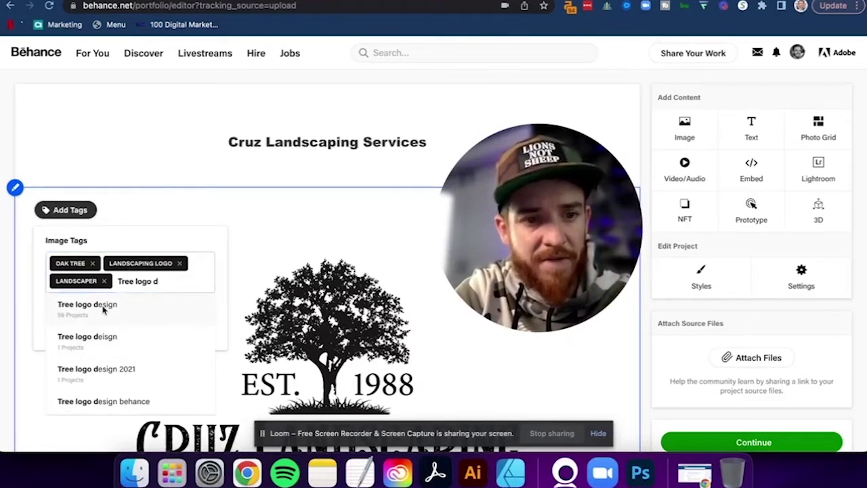
left_click(103, 307)
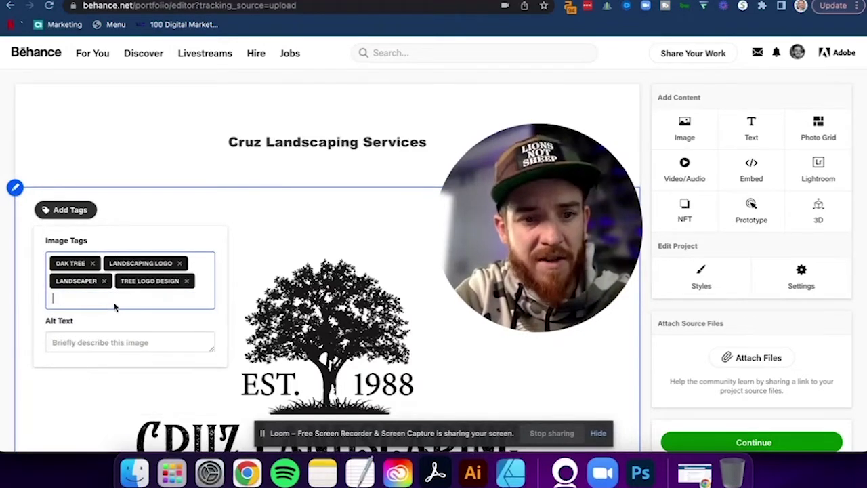
Set the image alt text to 'Oak Tree Logo Design for Landscaping Company'
left_click(117, 343)
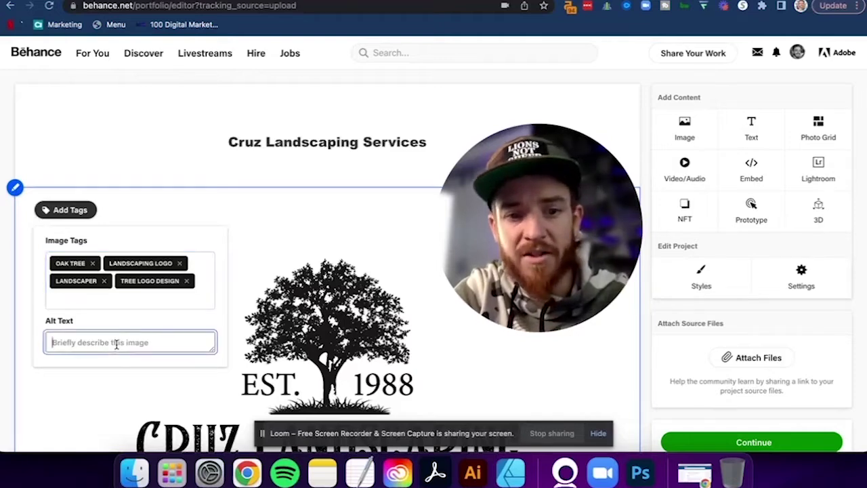
type("Oak Tree Logo Design for L")
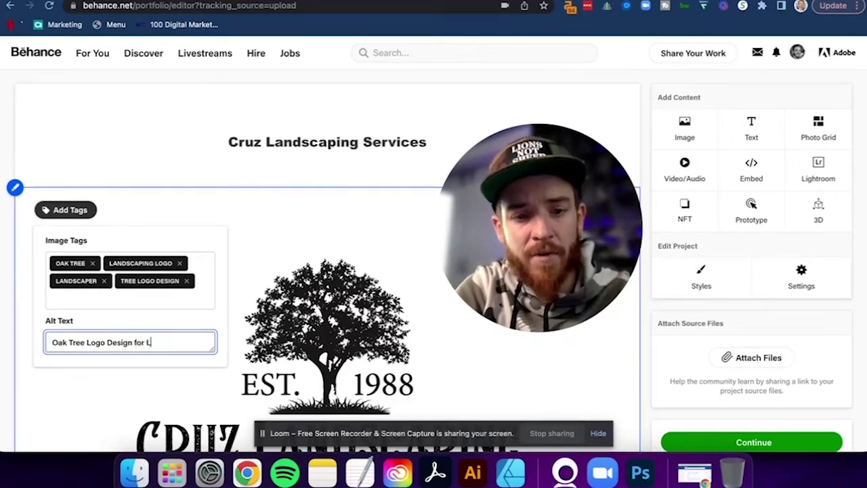
type("andscpa")
key("BackSpace")
key("BackSpace")
type("aping Company")
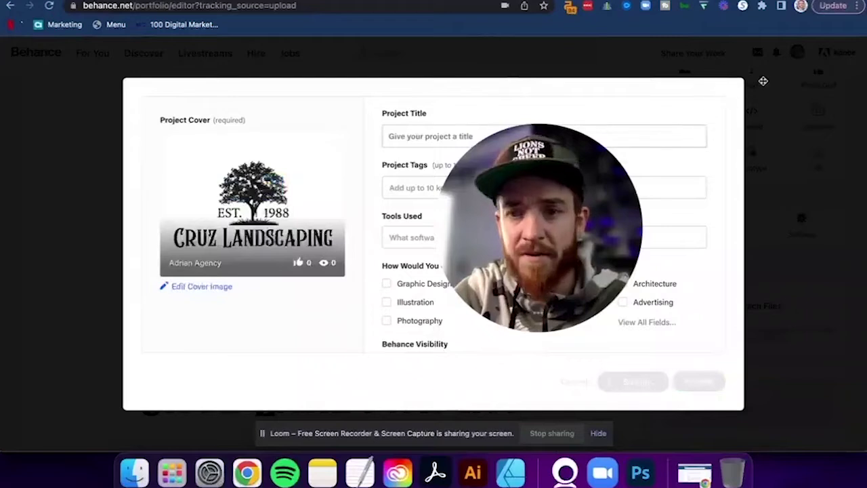
Title the project 'Cruz Landscaping Services Company Logo'
left_click(456, 136)
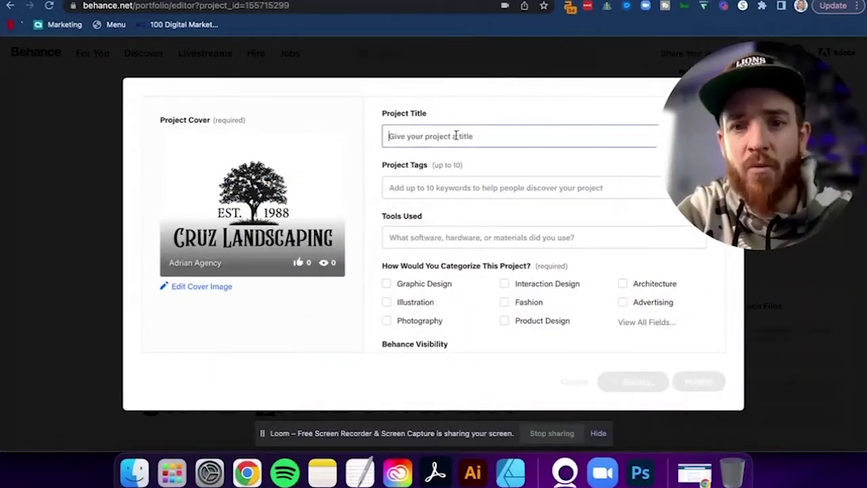
type("Cruz Lad")
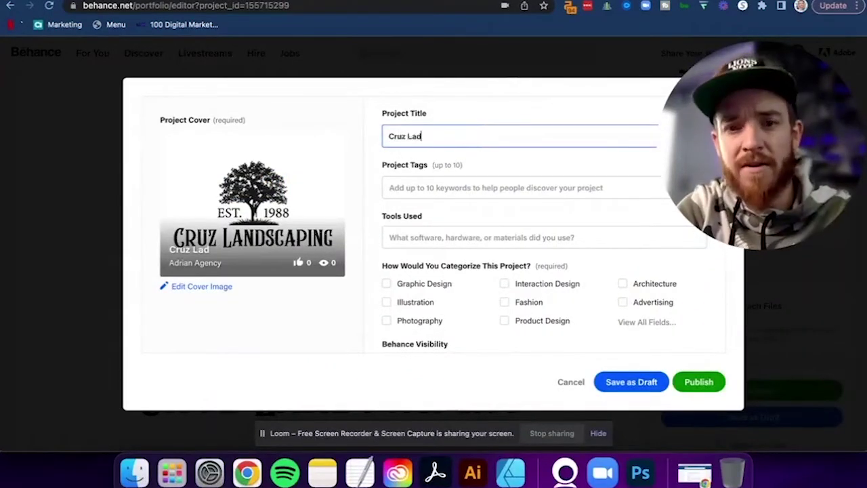
key("BackSpace")
type("ndscap")
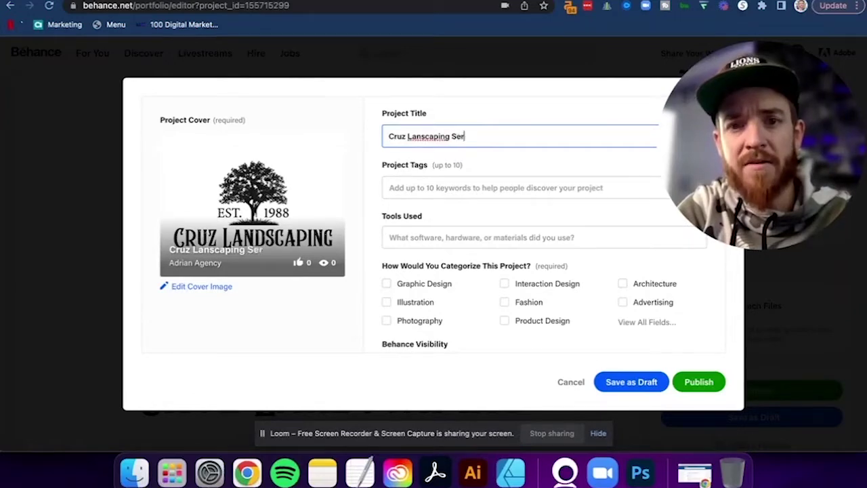
type("ing Services Company Logo")
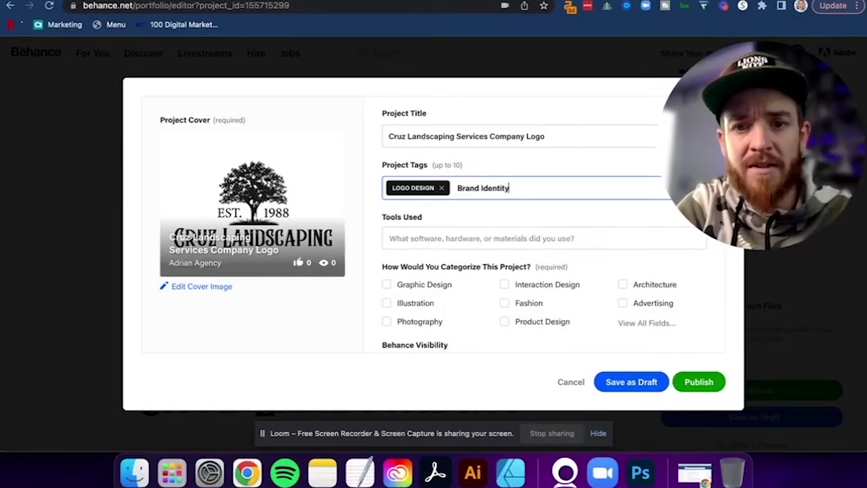
Add project tags brand identity design, branding, brand identity, vector, adobe illustrator, visual identity, graphic designer
type("n")
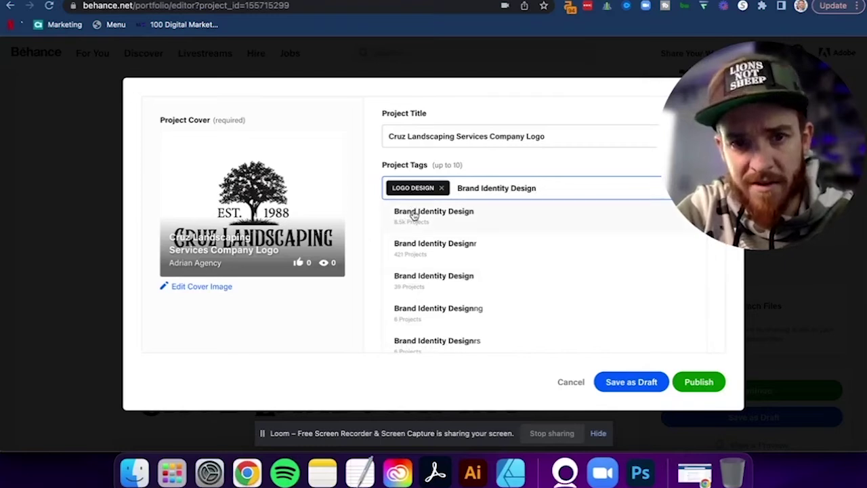
left_click(413, 215)
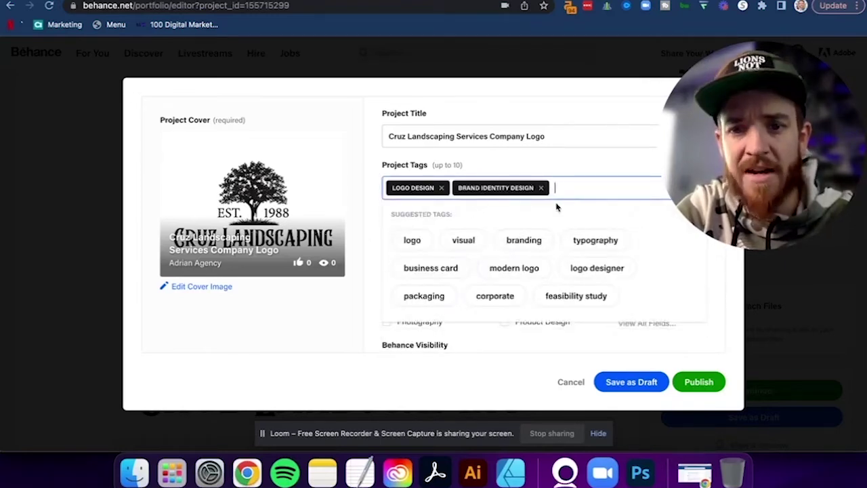
left_click(525, 240)
left_click(439, 240)
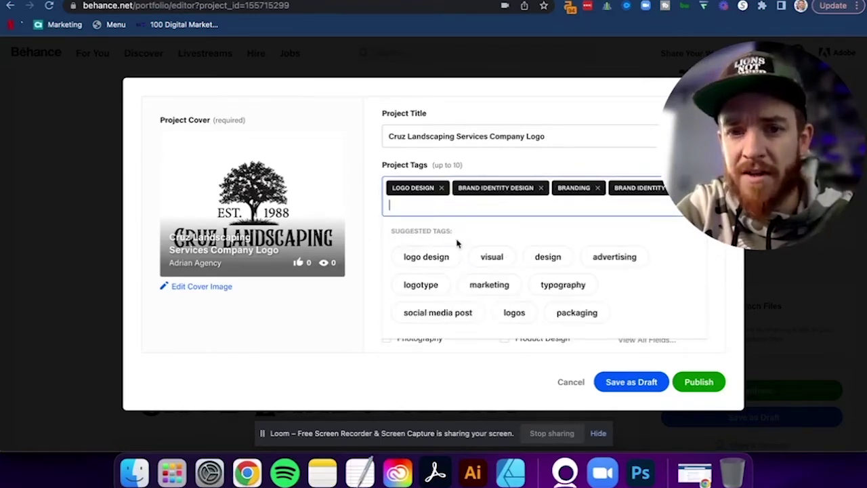
type("vector")
key("Return")
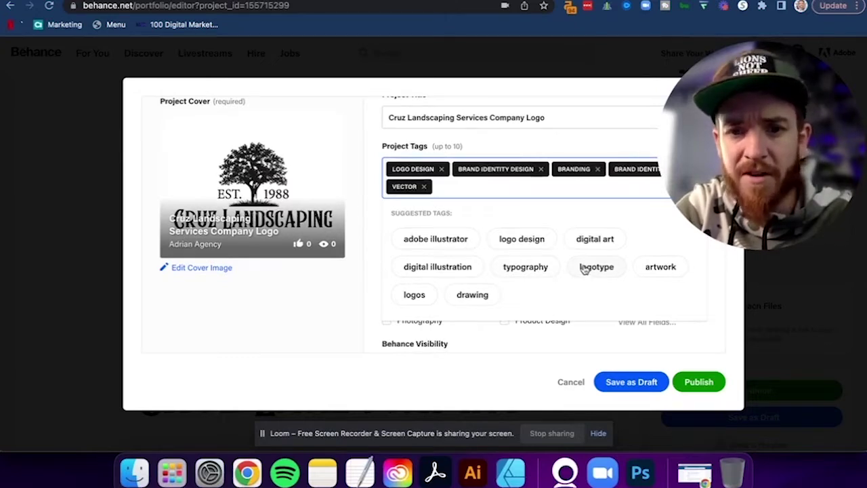
left_click(447, 239)
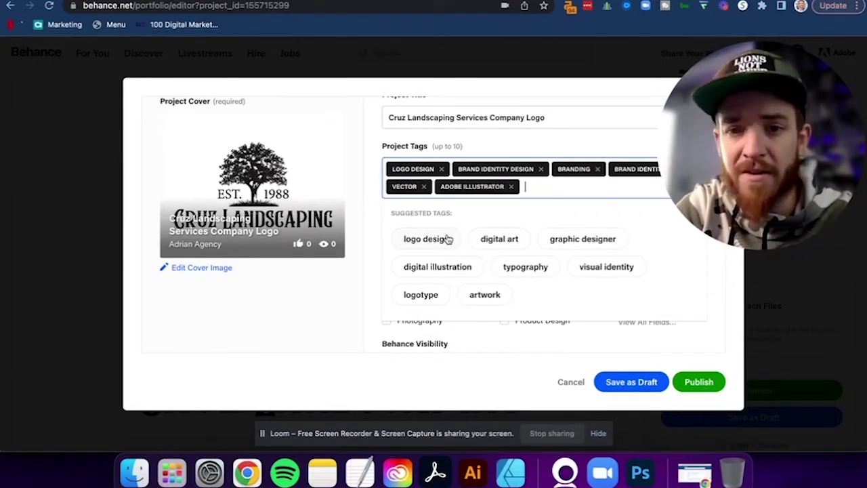
left_click(594, 268)
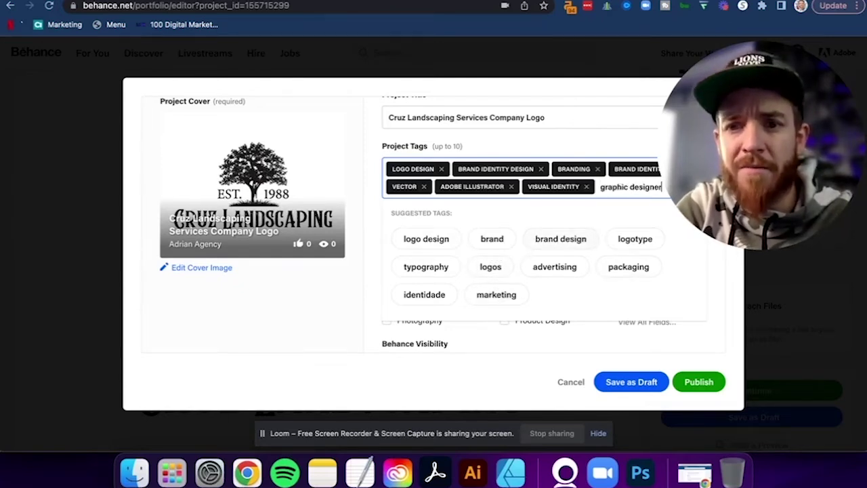
type("graphic designer")
key("Return")
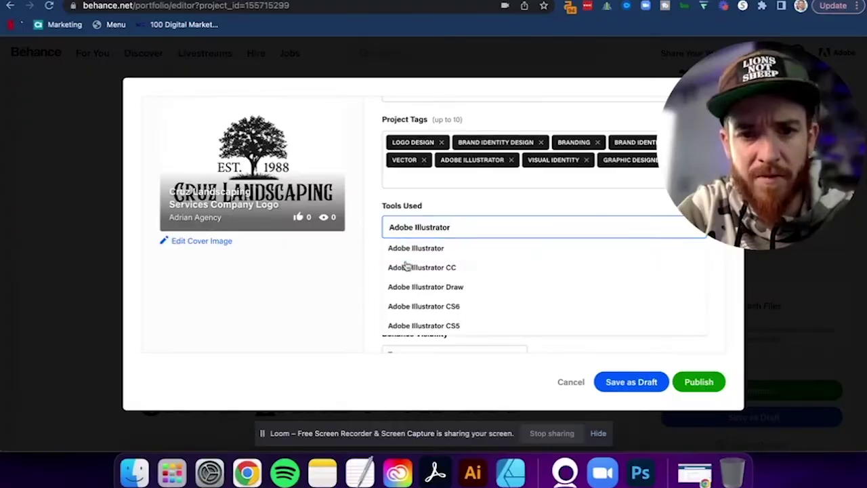
List Adobe Illustrator CC and Adobe Stock as tools used
left_click(407, 267)
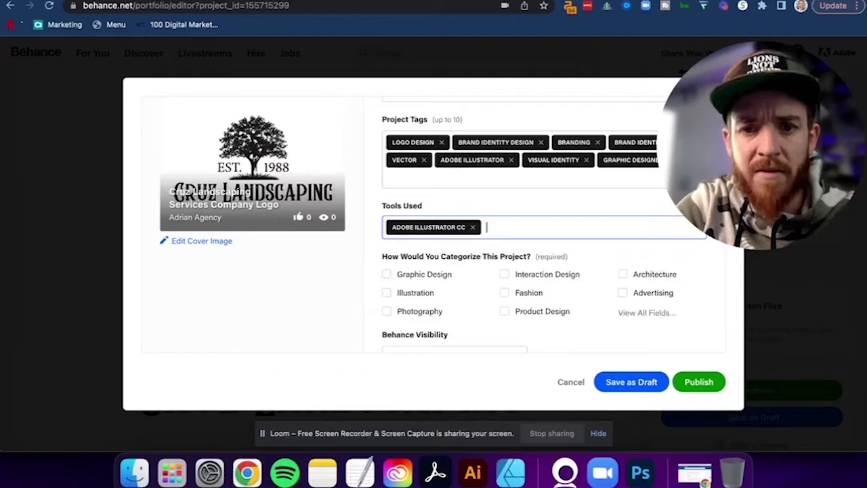
left_click(459, 248)
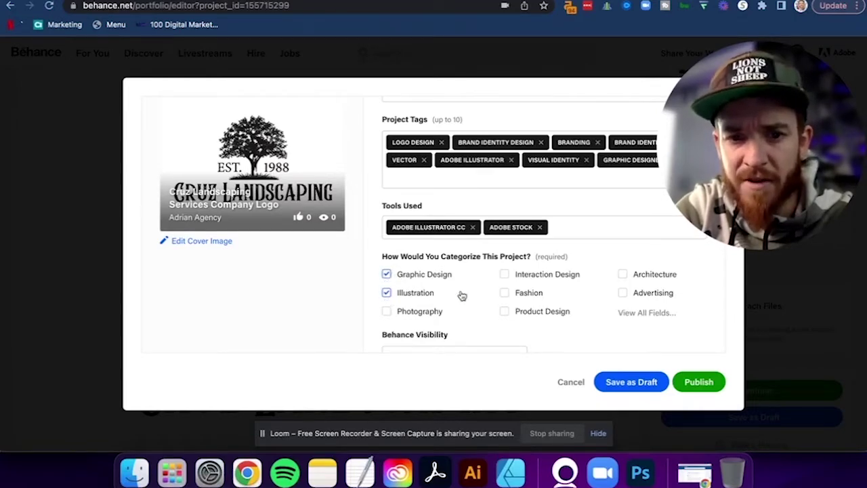
scroll(462, 296, "down", 1)
Add Branding from the full creative fields list and confirm the selected fields
left_click(627, 296)
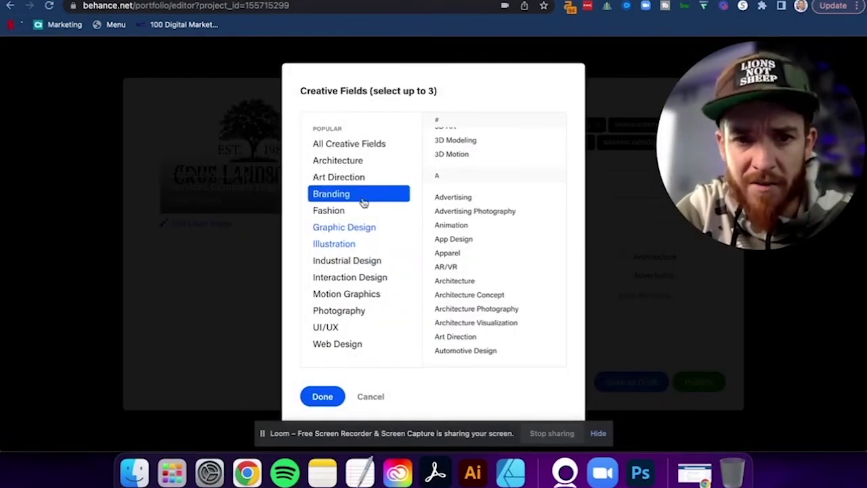
left_click(363, 197)
left_click(324, 397)
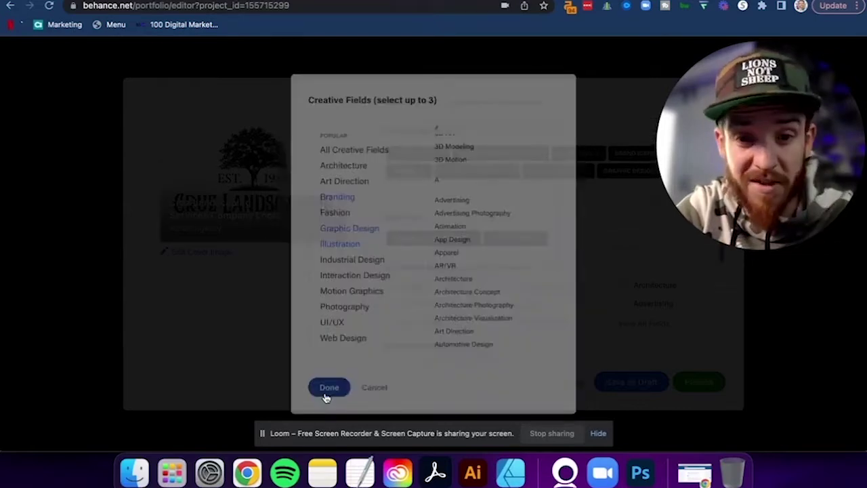
scroll(397, 319, "down", 5)
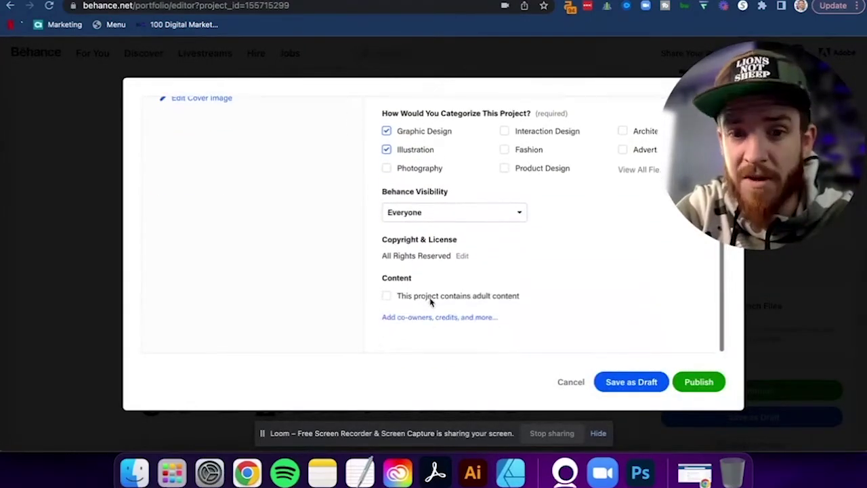
left_click(424, 317)
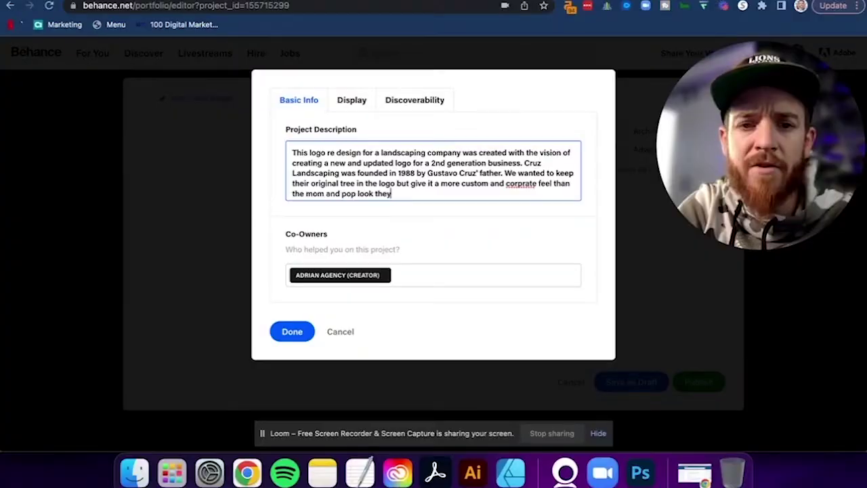
Finish the project description and correct the misspelling 'corprate' to 'corporate'
type("currently.")
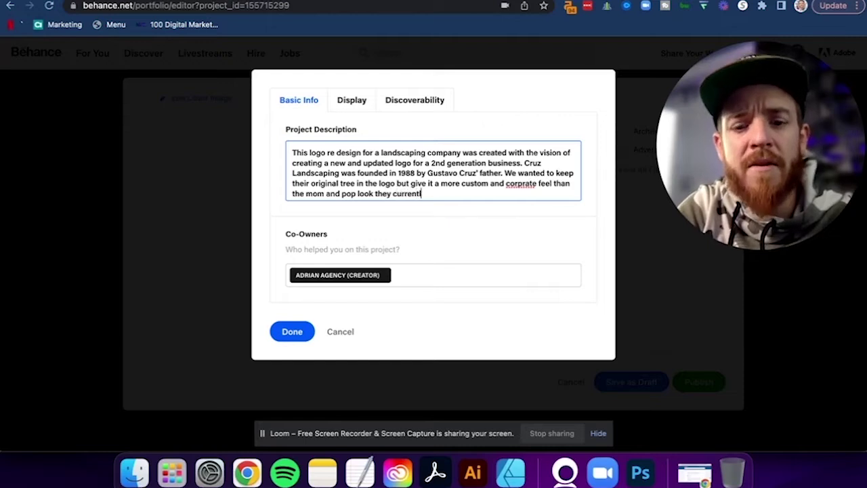
right_click(521, 183)
left_click(559, 217)
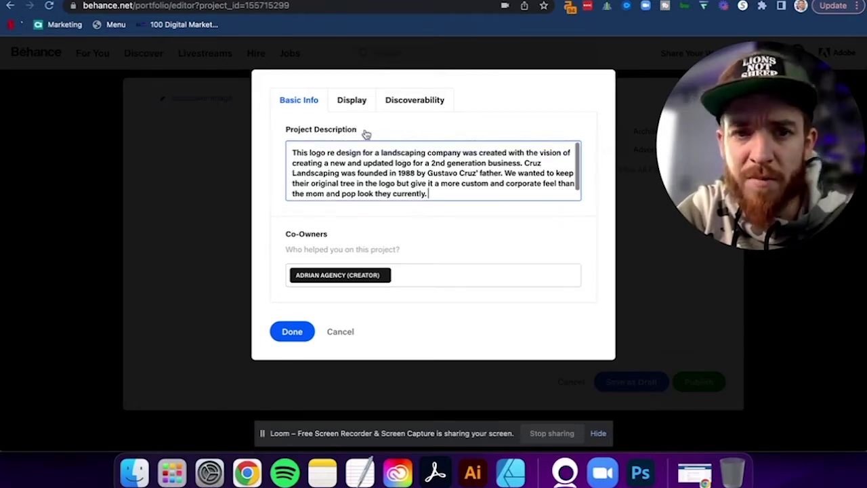
Review the Display and Discoverability settings, then close the extra details with Done
left_click(349, 101)
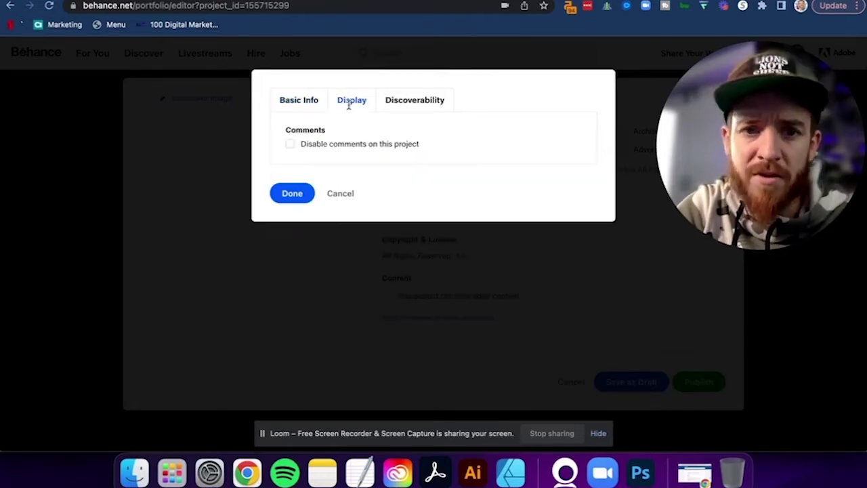
left_click(409, 103)
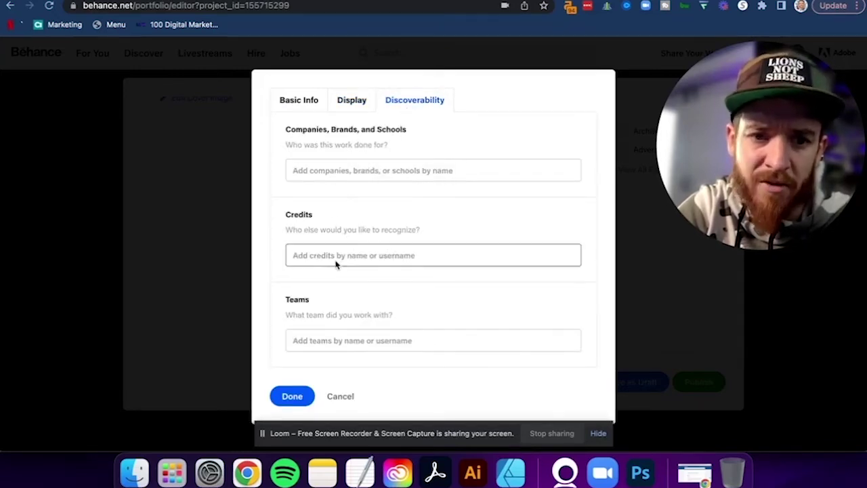
left_click(291, 396)
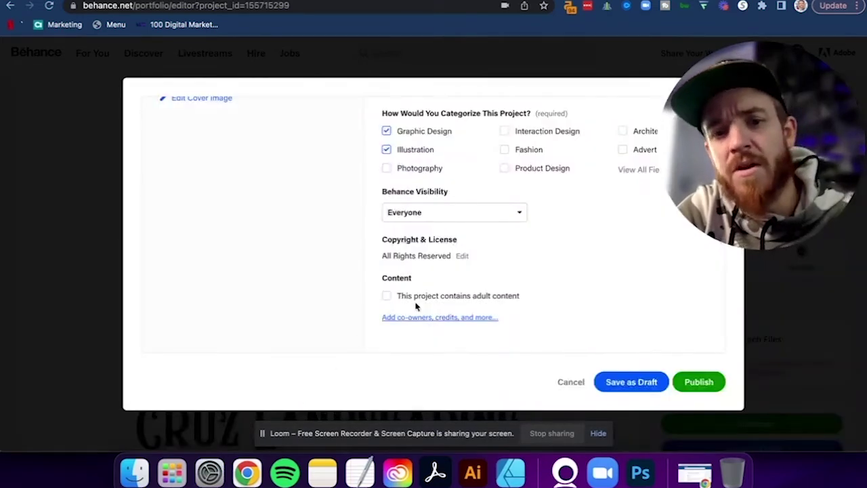
Review the title, tags and tools, then publish the project
scroll(495, 274, "up", 5)
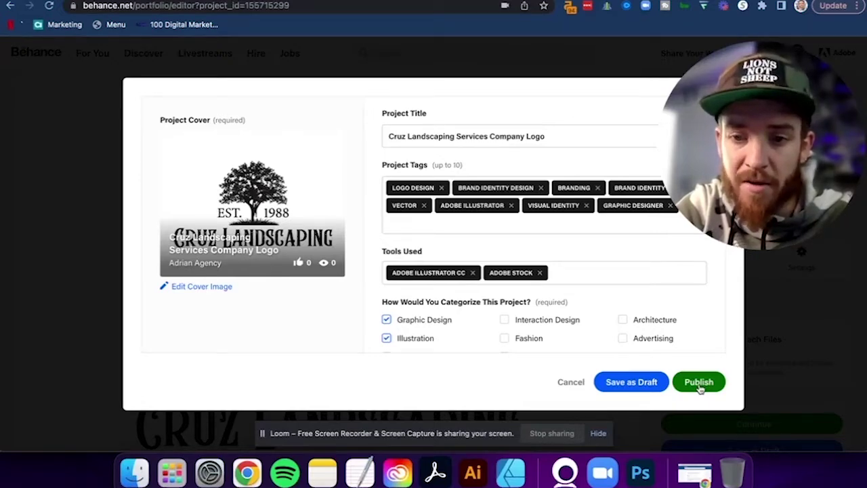
left_click(700, 384)
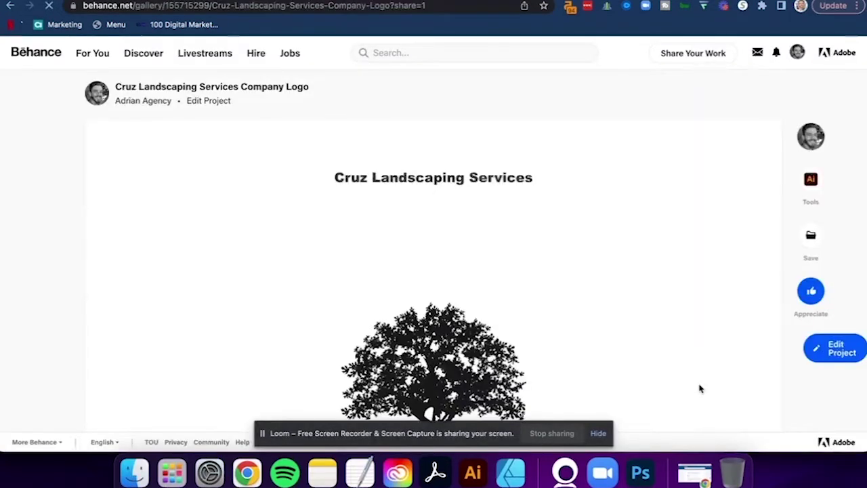
Select the published project's gallery share link, then close the Promote Your Work window
scroll(701, 388, "down", 10)
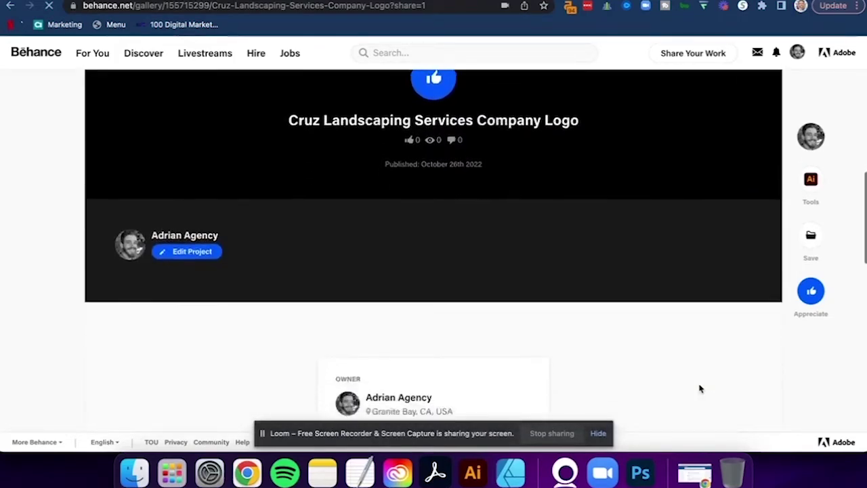
scroll(700, 389, "up", 10)
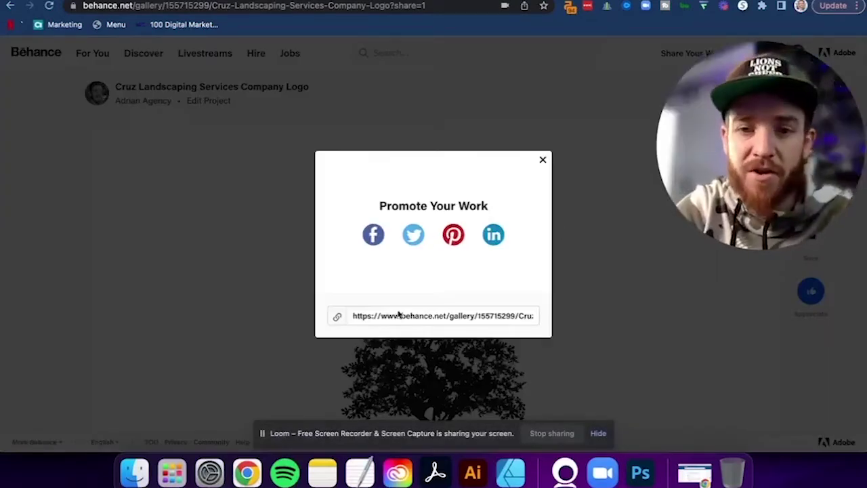
left_click(436, 316)
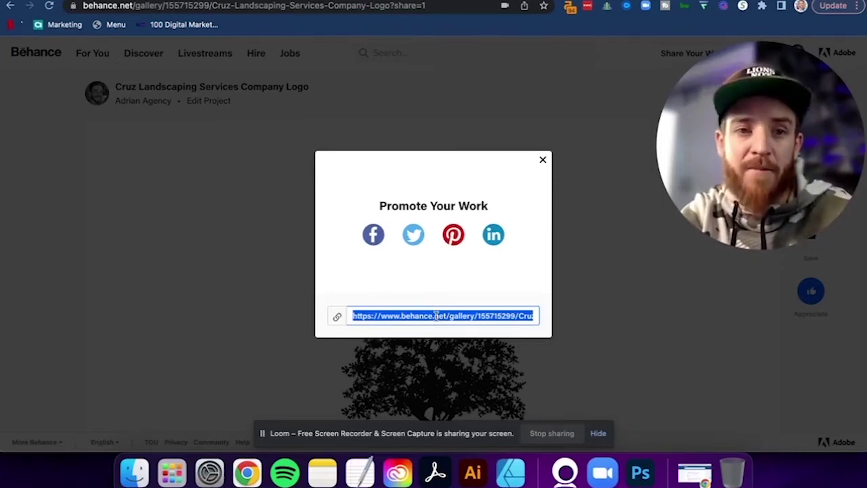
left_click(543, 160)
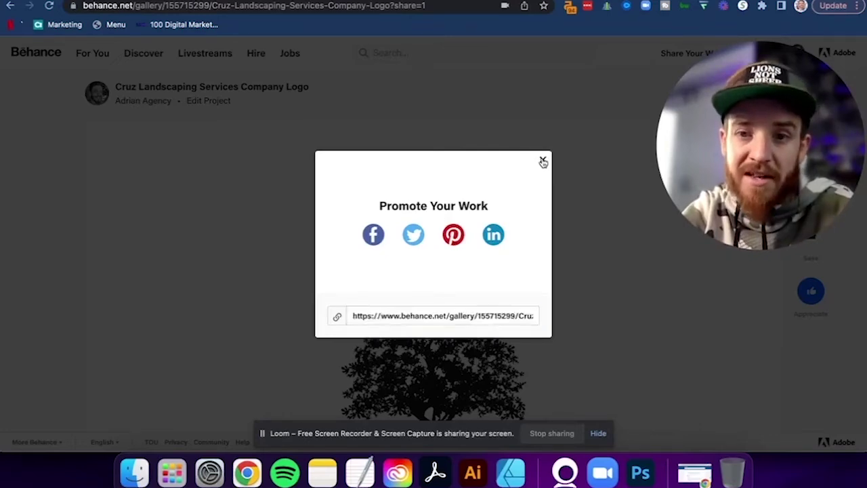